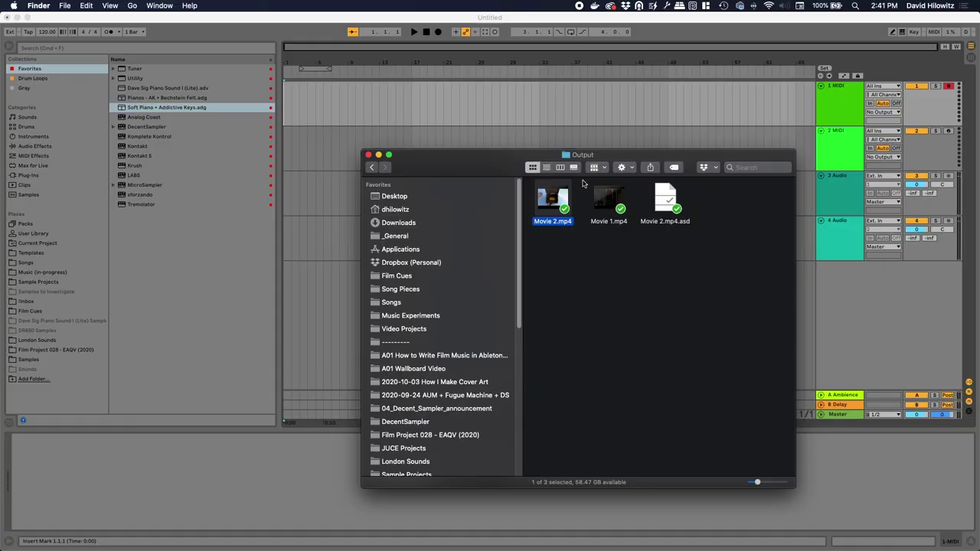
Step: Drag Movie 2.mp4 onto track 1 and open the Movie 2 clip's details
left_click_drag(546, 211, 284, 113)
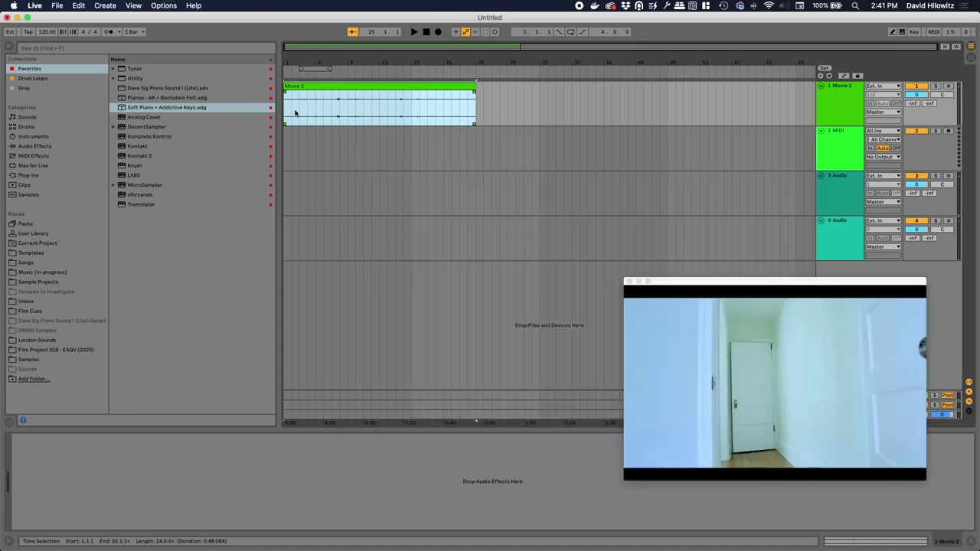
double_click(295, 113)
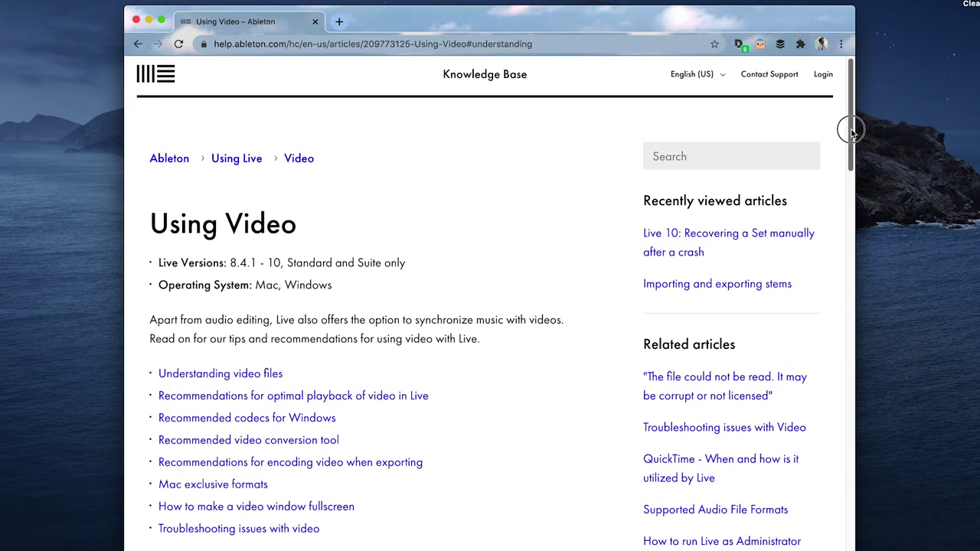
Step: Scroll the Using Video article to the playback tips and highlight the Photo-JPEG recommendation for up to 1080p
left_click_drag(853, 127, 849, 243)
scroll(849, 245, "down", 1)
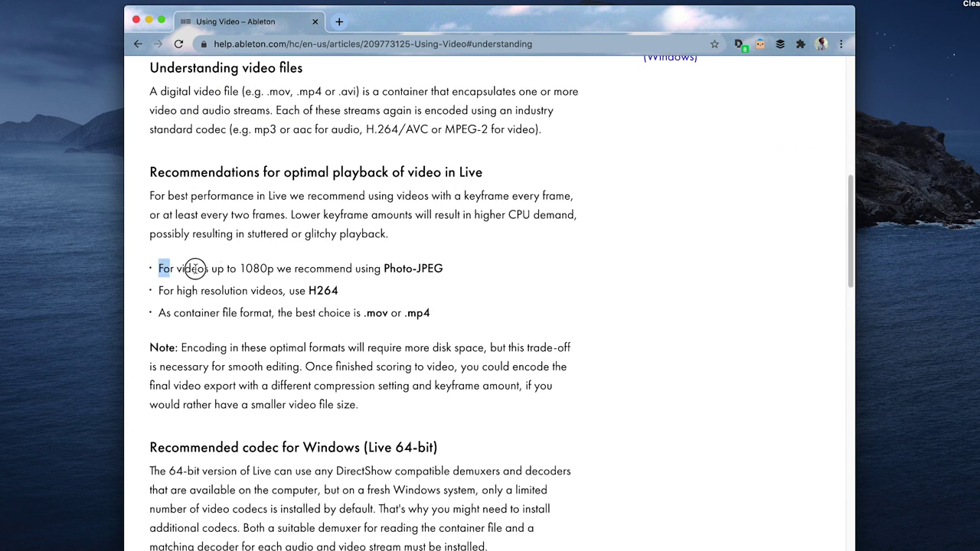
left_click_drag(195, 268, 459, 271)
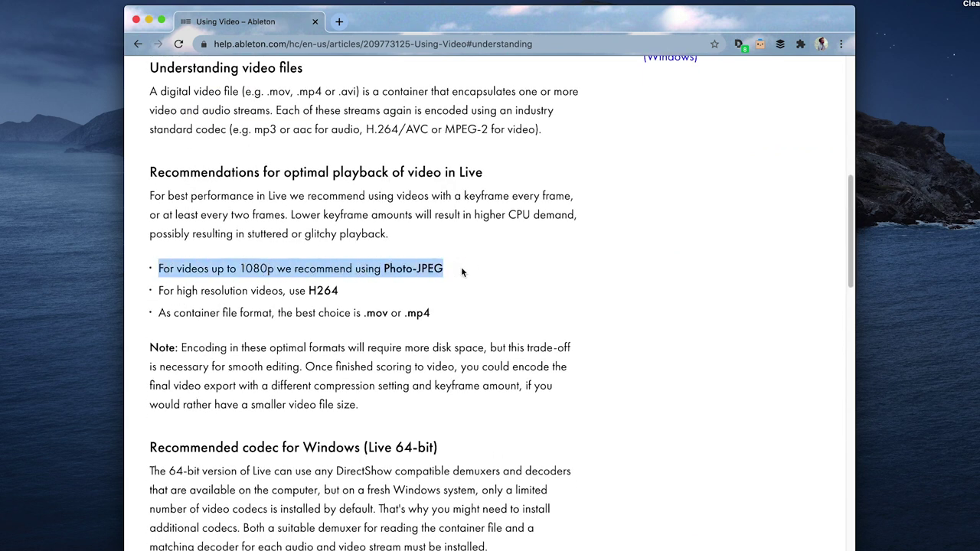
left_click(891, 550)
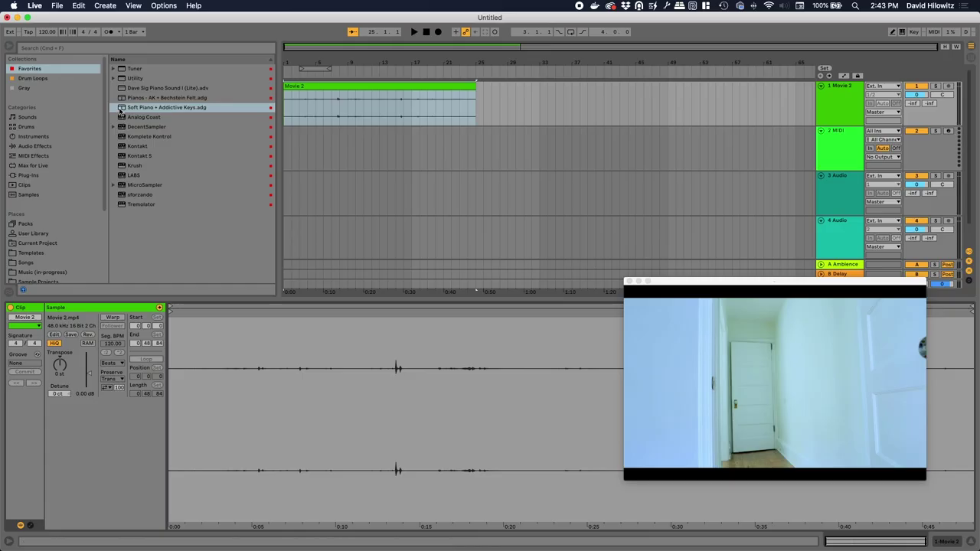
Step: Put Soft Piano + Addictive Keys on track 2, restore its MIDI clip, and extend it to bar 1
left_click(308, 143)
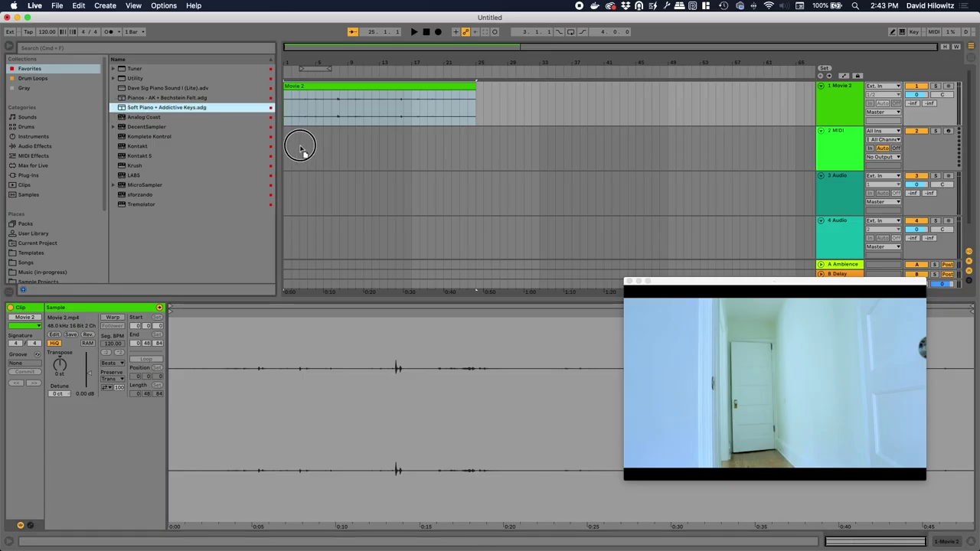
left_click(295, 150)
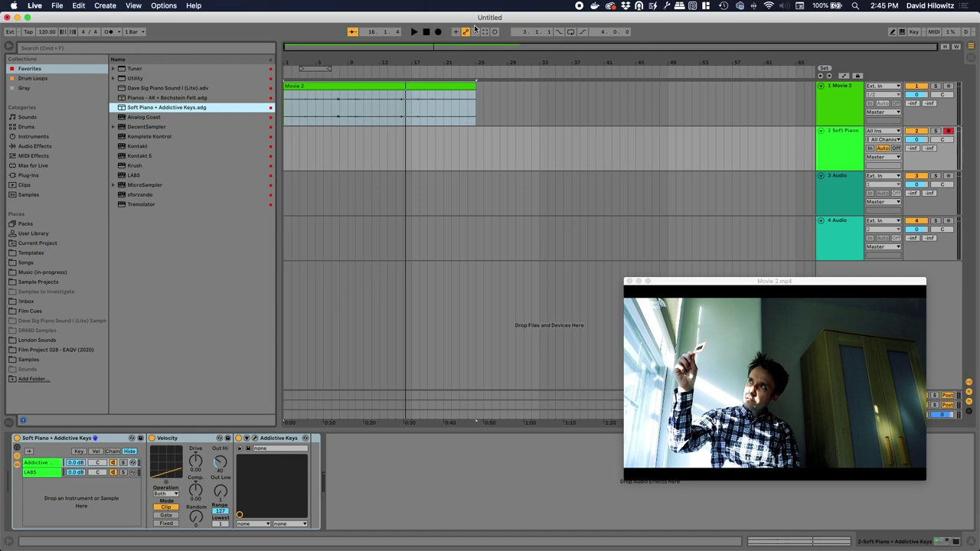
key("super+z")
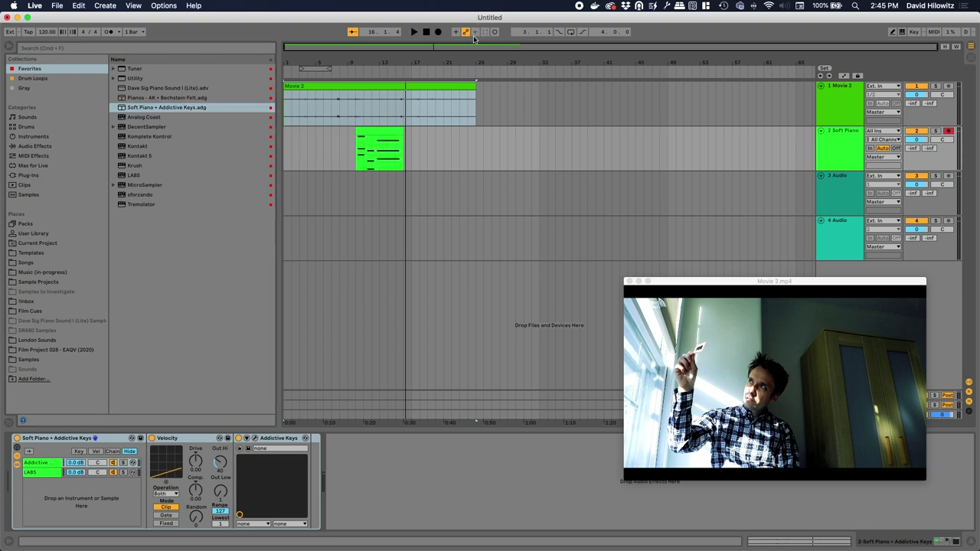
left_click_drag(358, 132, 287, 136)
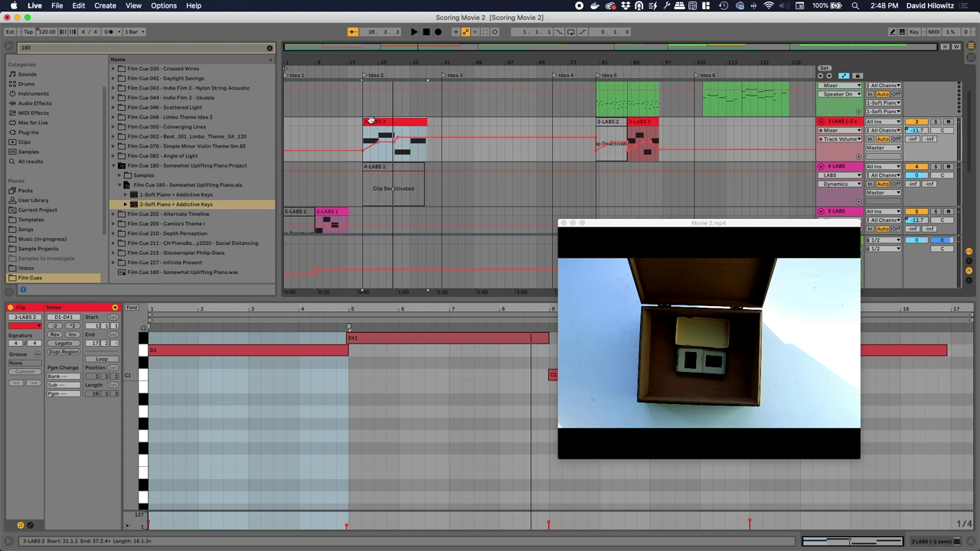
Step: Play the Scoring Movie 2 cue against the video, then replay it from the Idea 6 locator
key("space")
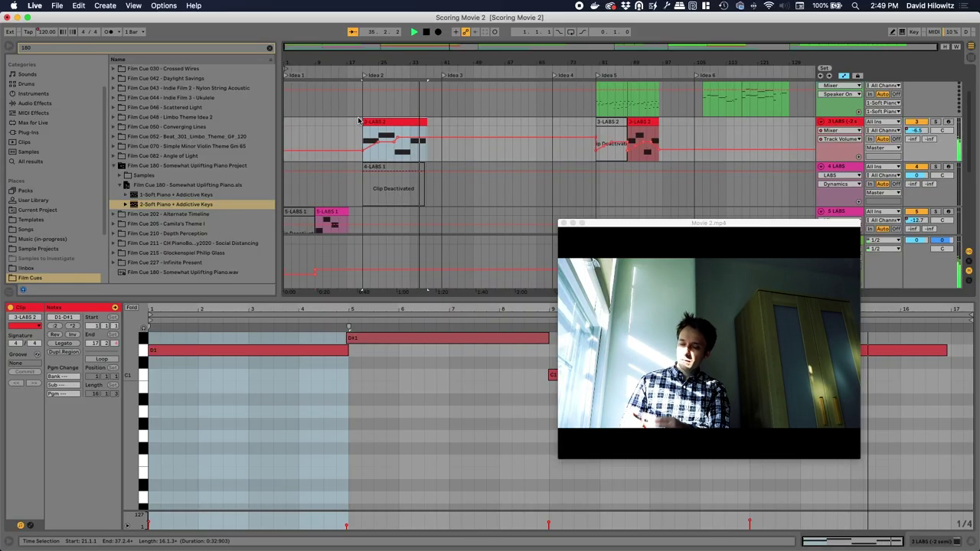
left_click(697, 78)
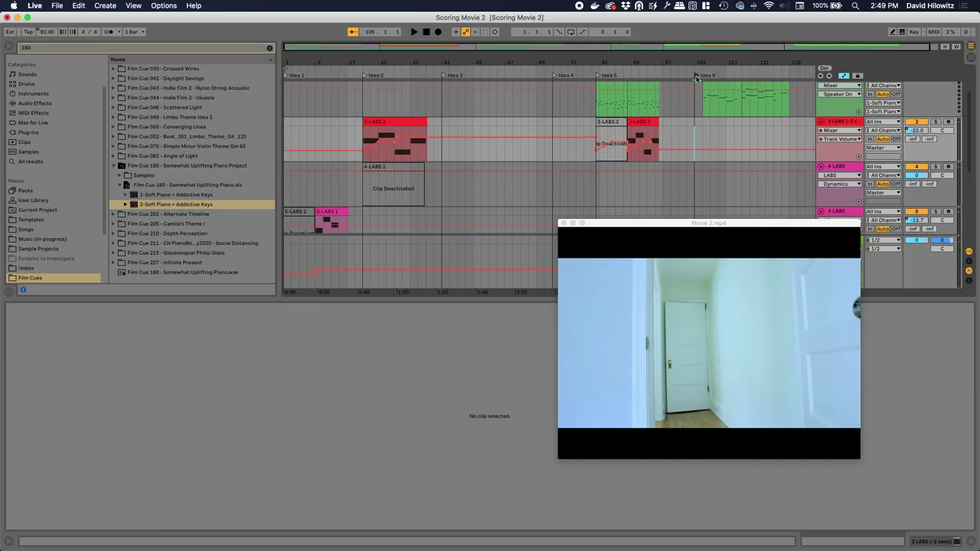
left_click_drag(752, 223, 684, 199)
key("space")
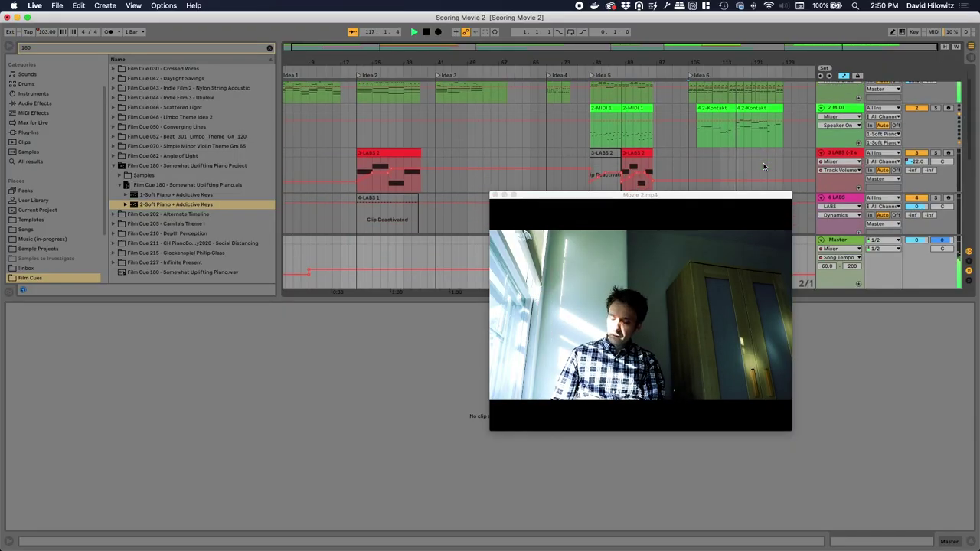
Step: Scroll through the Soft Piano, Kontakt and Movie 2 tracks while playback runs
scroll(764, 166, "down", 5)
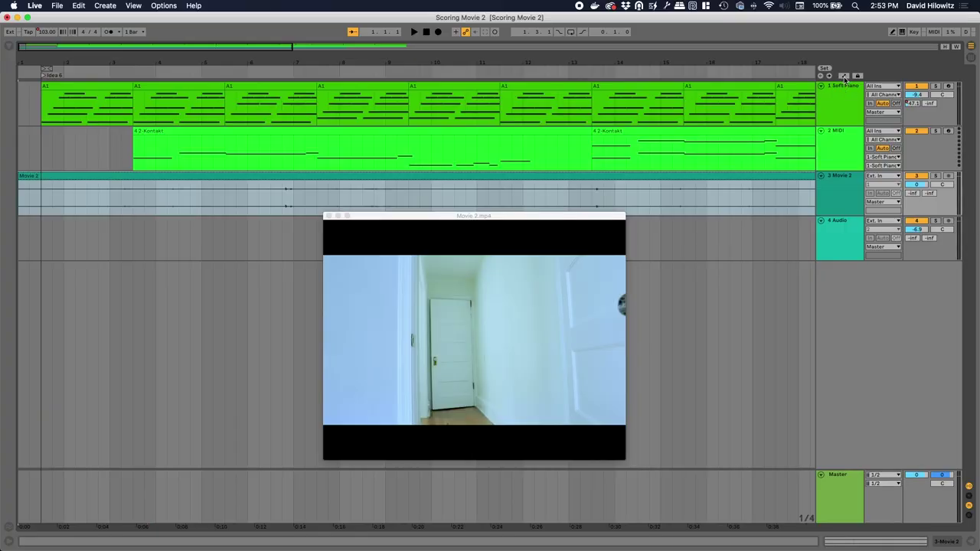
Step: Show an enlarged Song Tempo automation lane on the Master track, with the video window moved right
left_click(843, 77)
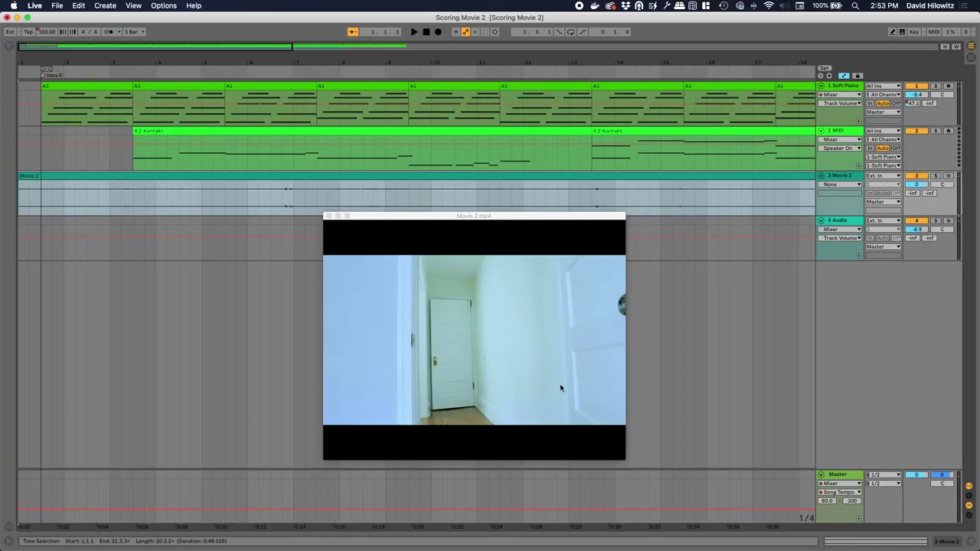
left_click_drag(487, 217, 798, 188)
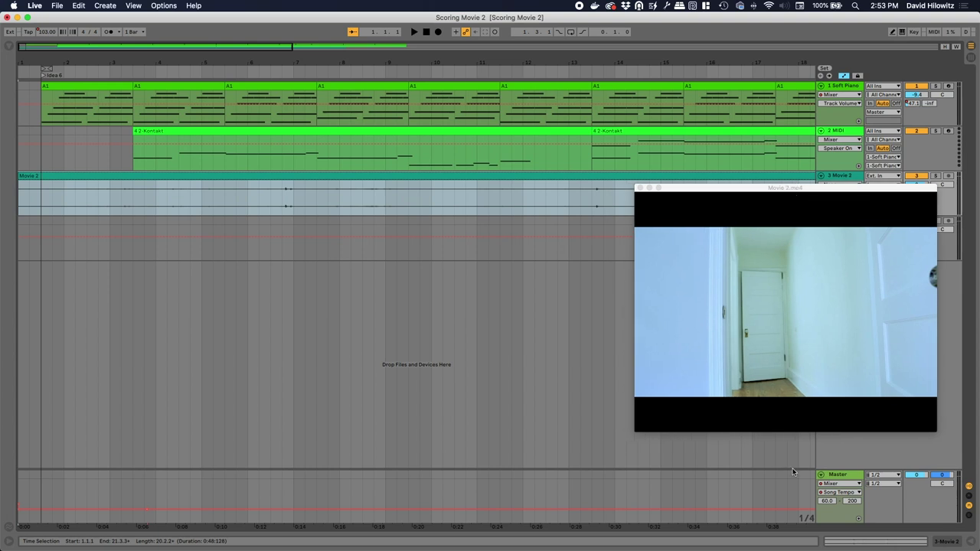
left_click_drag(832, 471, 831, 444)
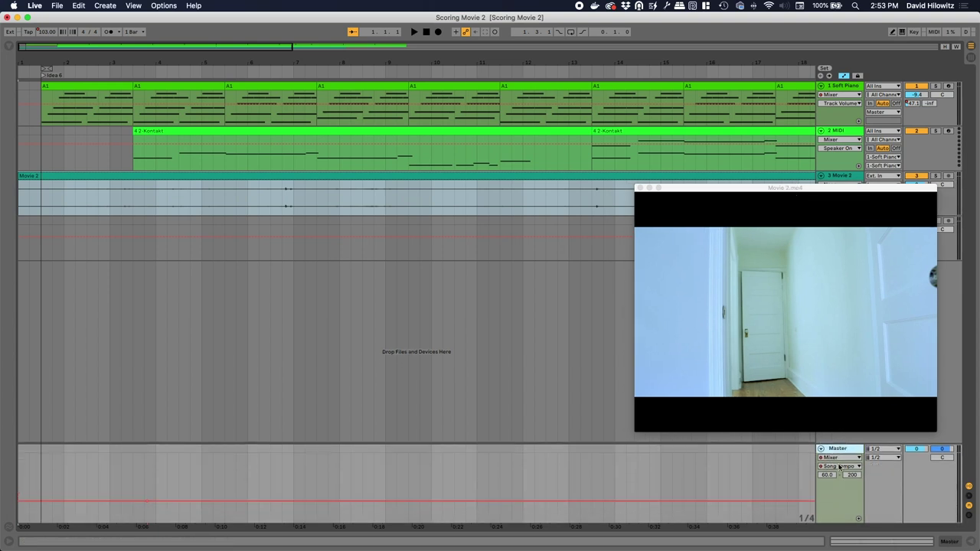
left_click(840, 466)
left_click(839, 497)
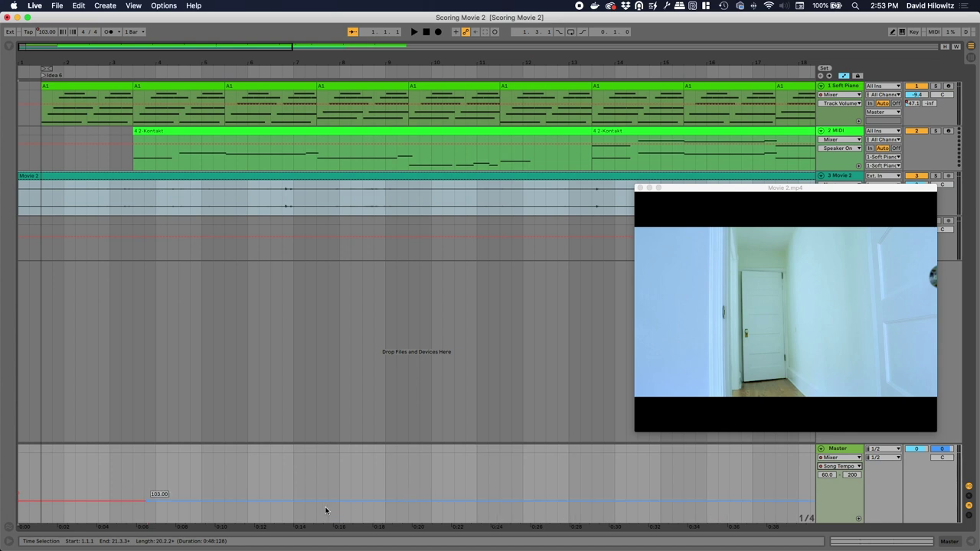
Step: Draw tempo breakpoints forming peaks around 141 BPM, checking them against the video frames
left_click(132, 499)
left_click_drag(166, 502, 205, 503)
left_click(208, 484)
left_click(305, 192)
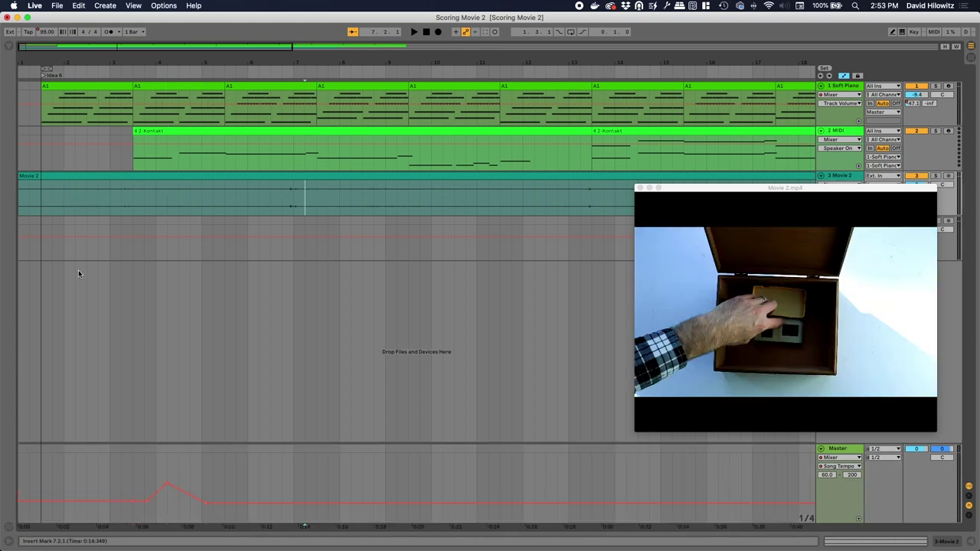
left_click_drag(115, 499, 121, 464)
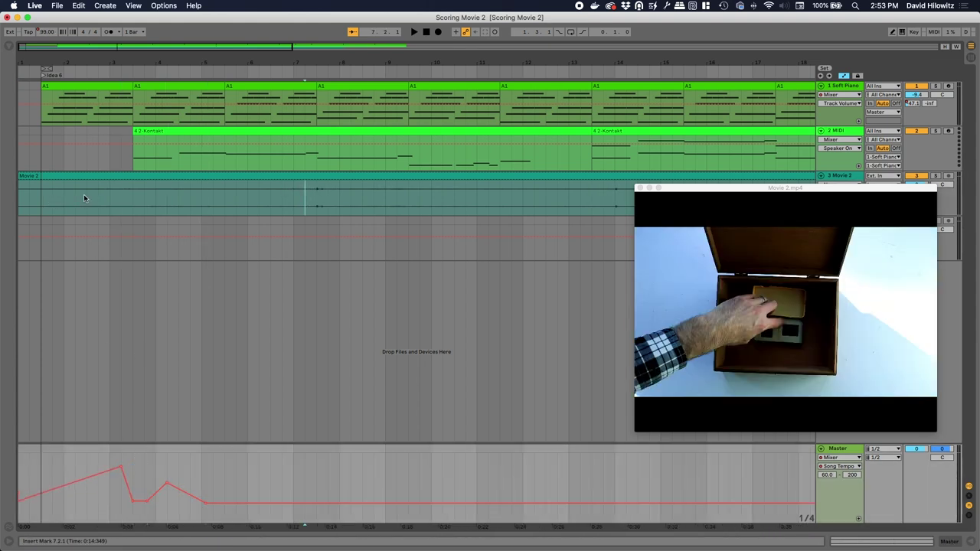
Step: Play the tempo sketch from near the start, undo it to a flat tempo, and open the Movie 2 clip
left_click(44, 189)
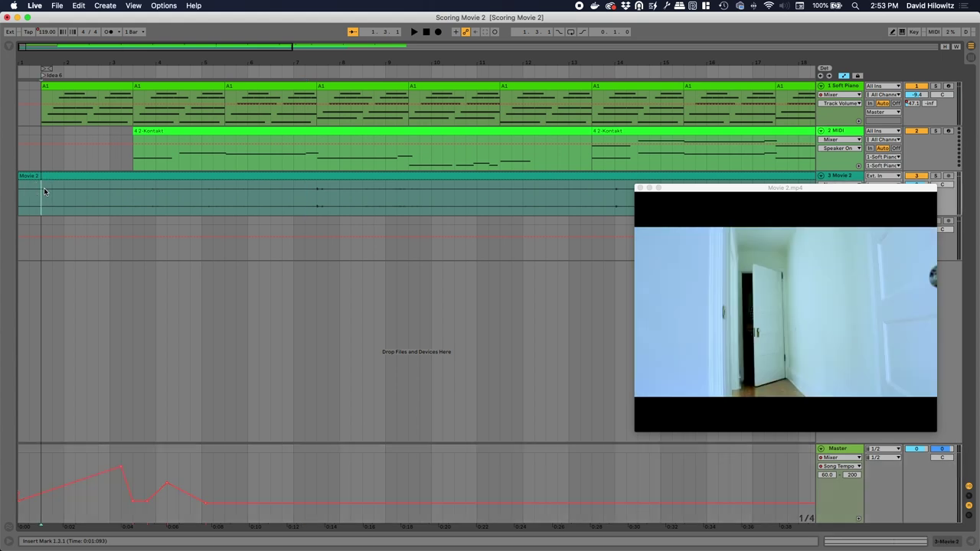
key("space")
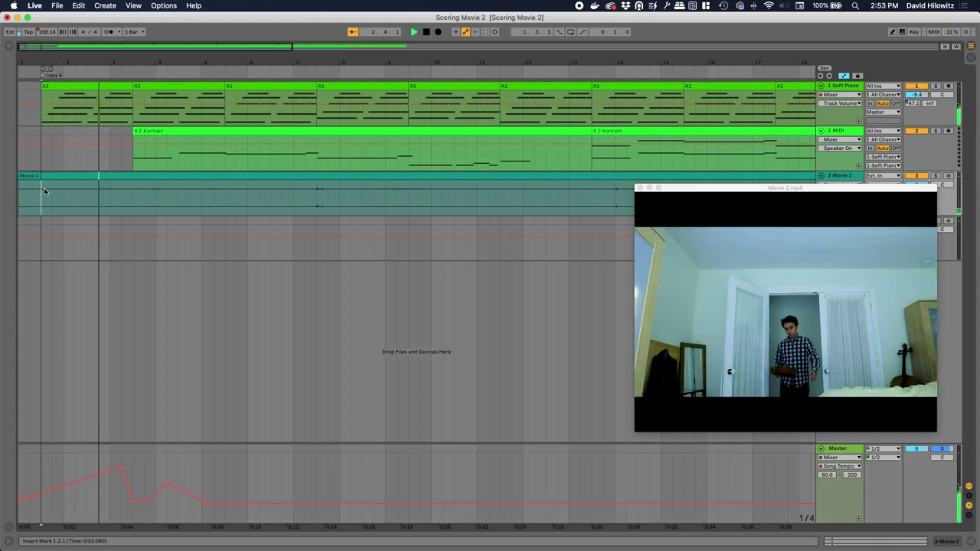
key("space")
key("super+z")
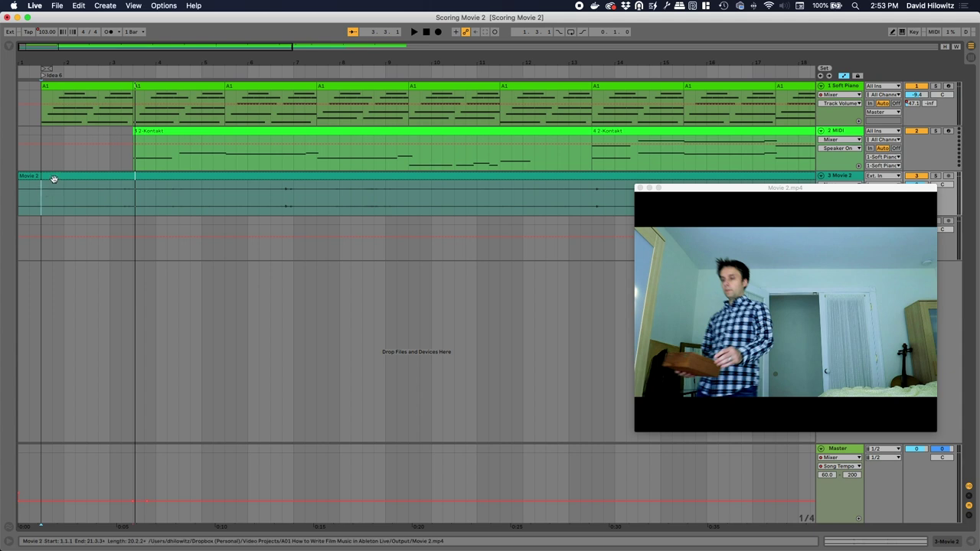
double_click(48, 187)
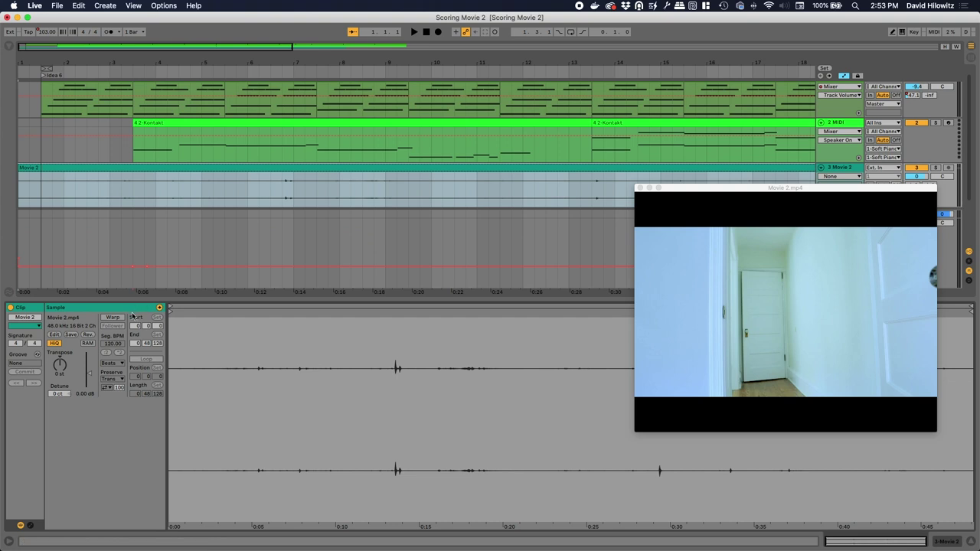
Step: Turn on Warp for the Movie 2 clip and switch it from Follower to Leader
left_click(113, 317)
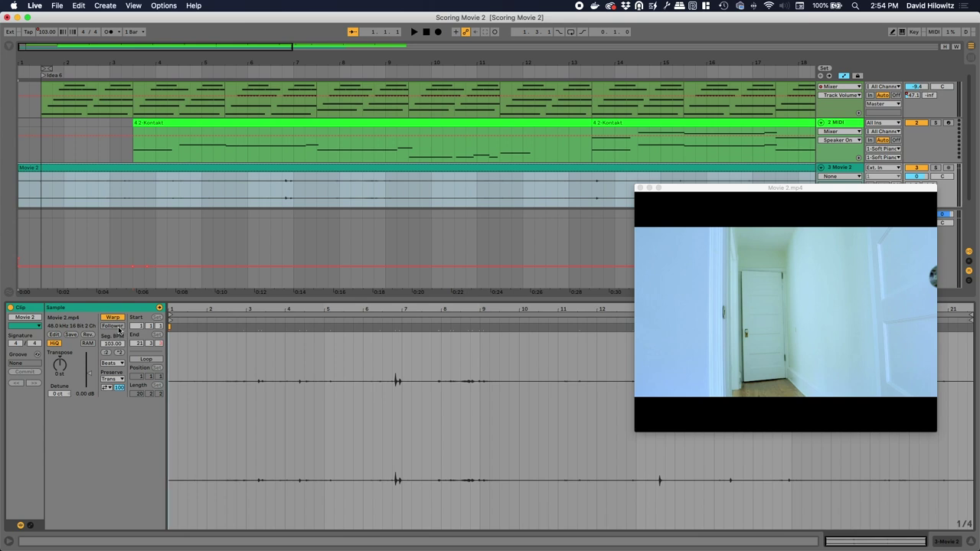
left_click(120, 331)
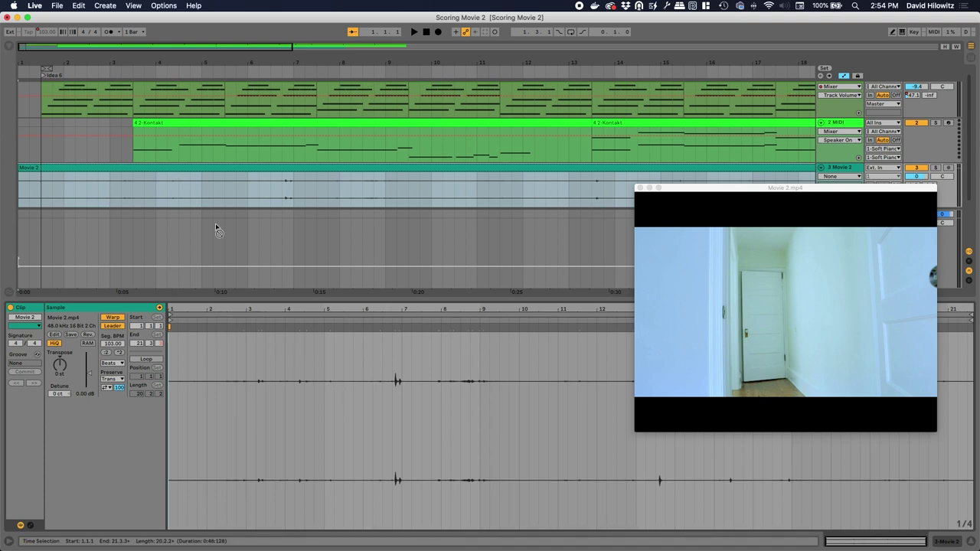
Step: Preview the movie around its first cut and inspect the top MIDI clip's notes
left_click(238, 337)
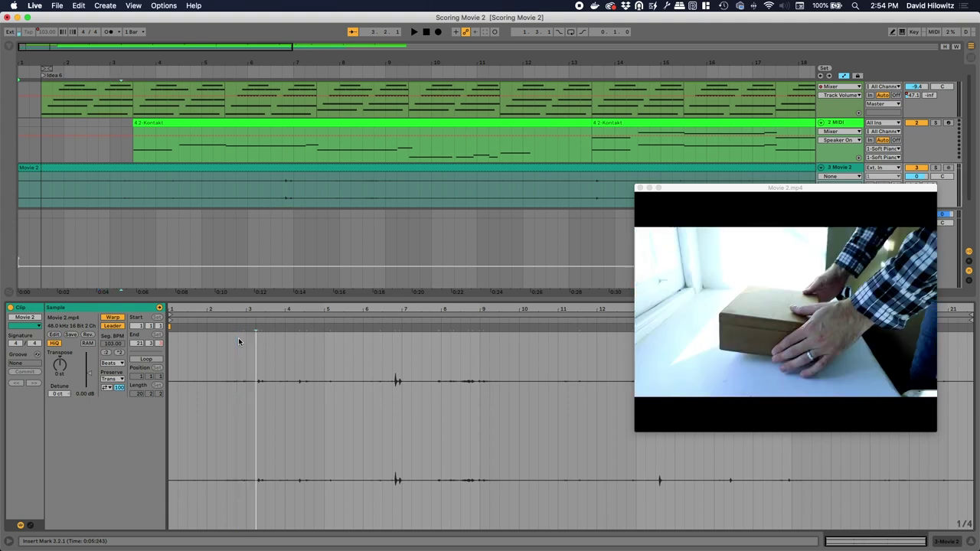
left_click(238, 341)
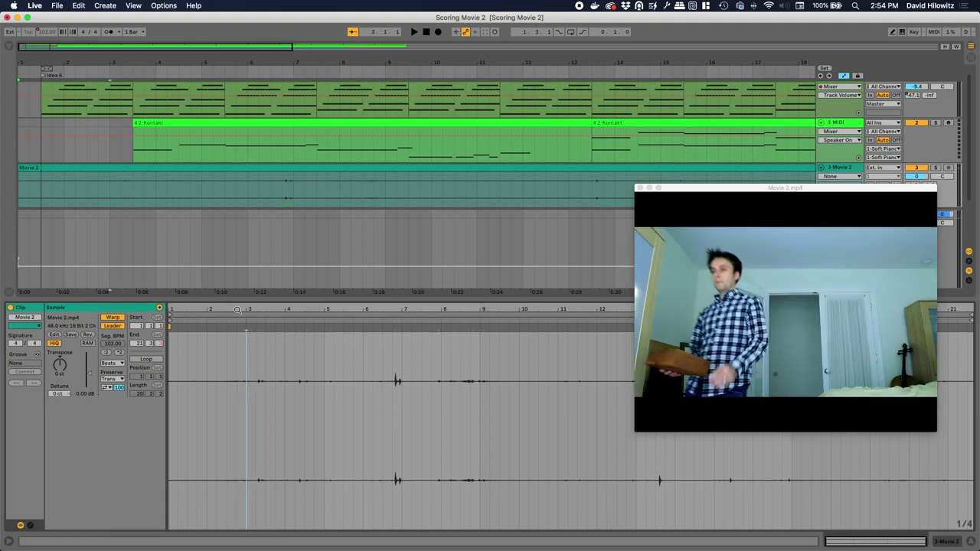
left_click_drag(237, 308, 237, 341)
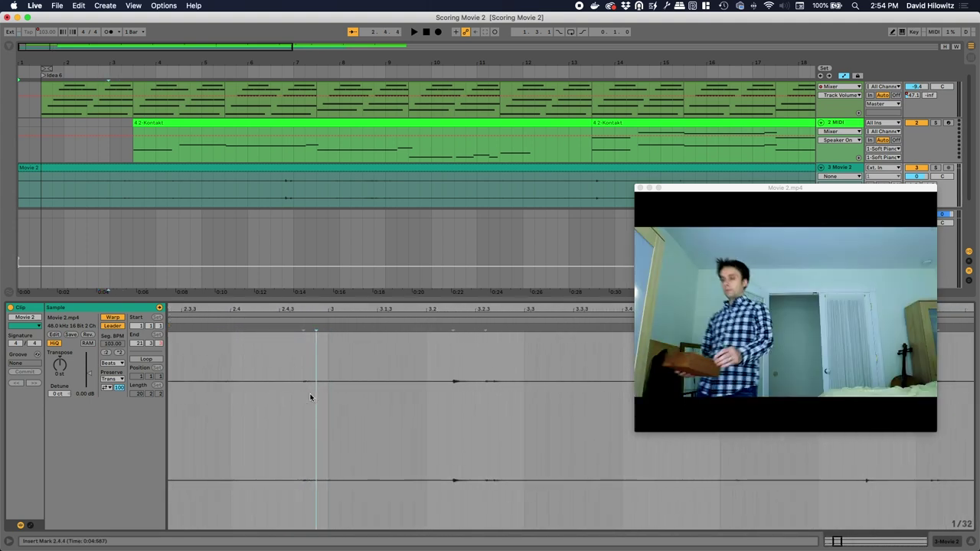
left_click(162, 107)
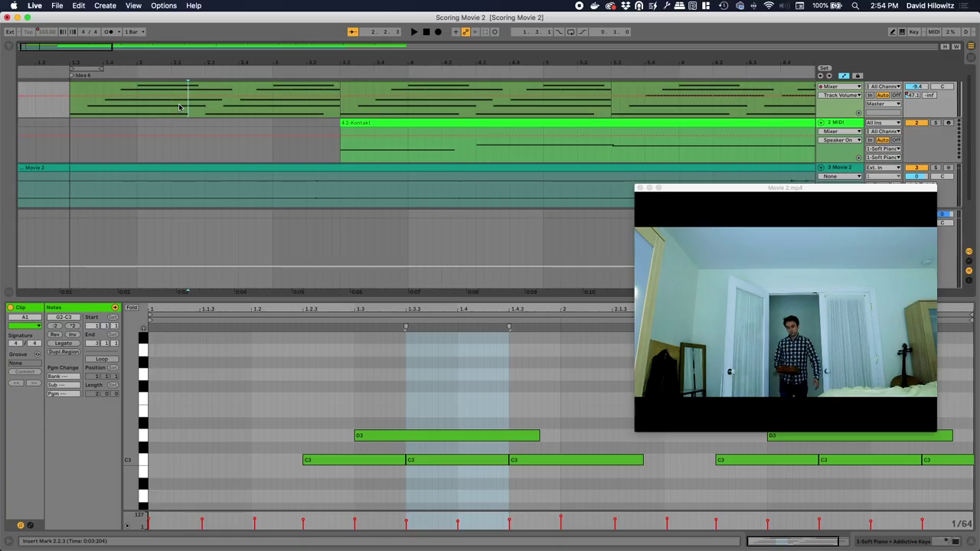
Step: Step frame by frame through the Movie 2 waveform near bar 3 to find the exact cut
left_click(187, 169)
left_click(257, 355)
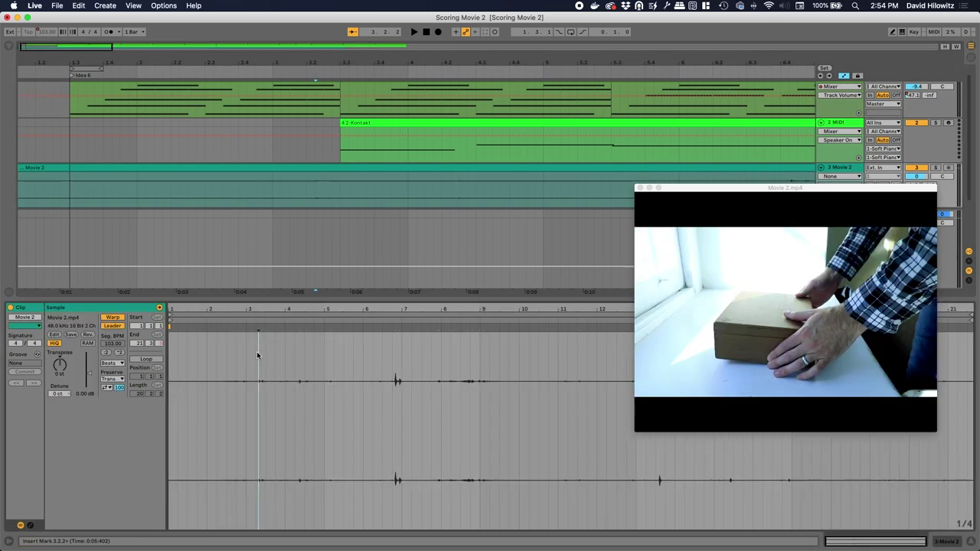
key("Left")
key("Left")
key("Left")
key("Left")
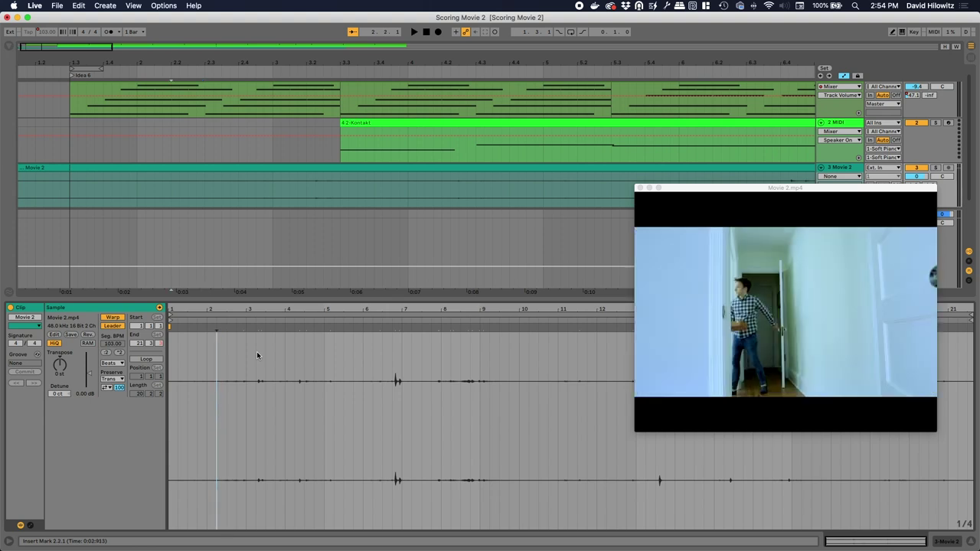
key("Right")
left_click_drag(217, 311, 275, 420)
key("Left")
key("Left")
key("Left")
key("Left")
key("Left")
key("Left")
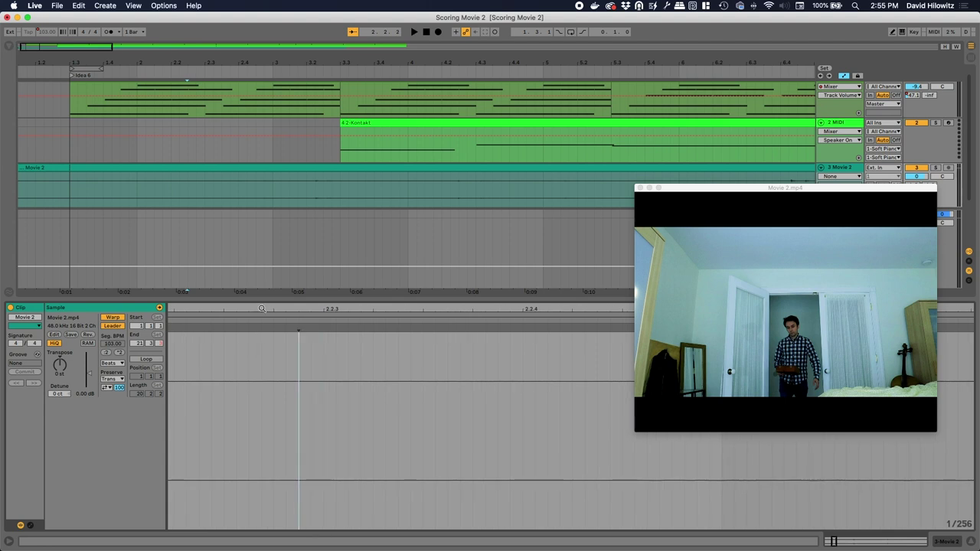
left_click(285, 343)
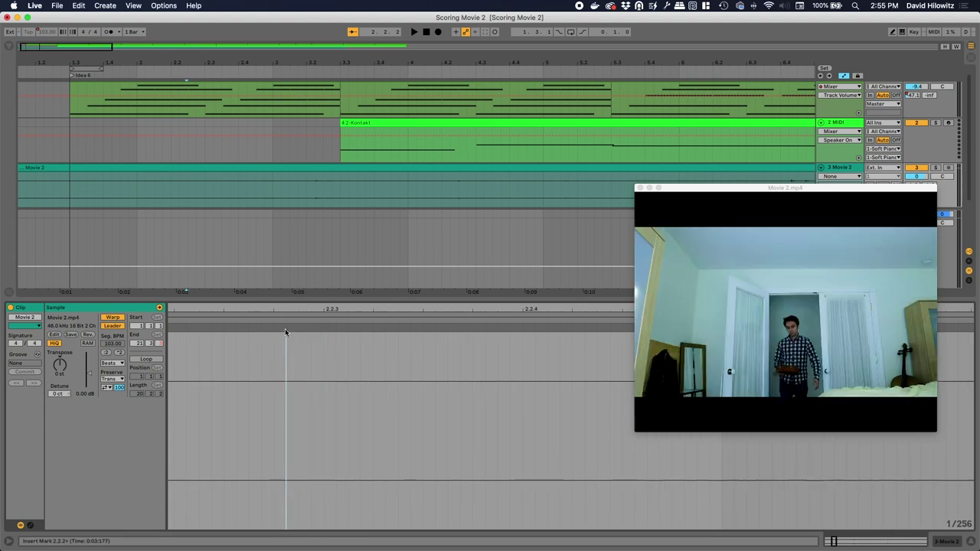
key("minus")
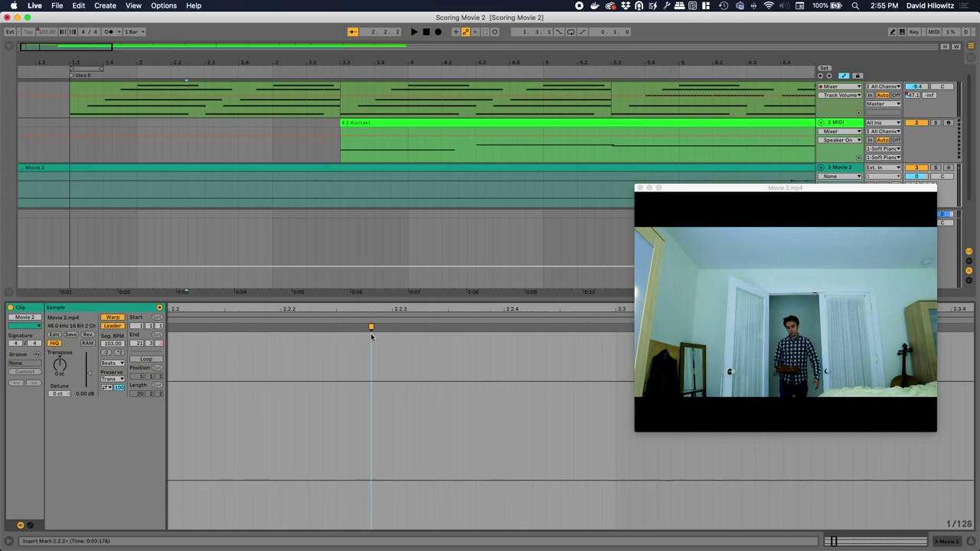
left_click(393, 328)
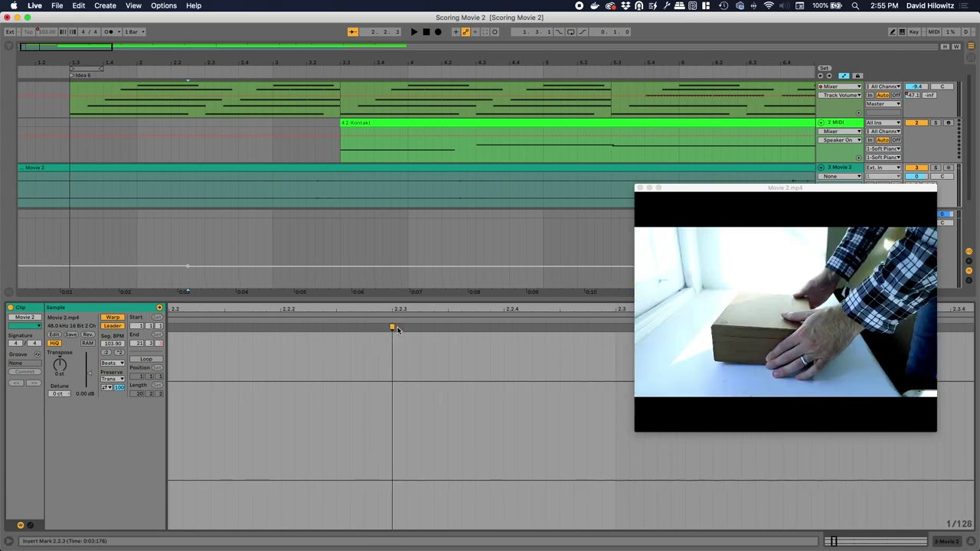
left_click(319, 369)
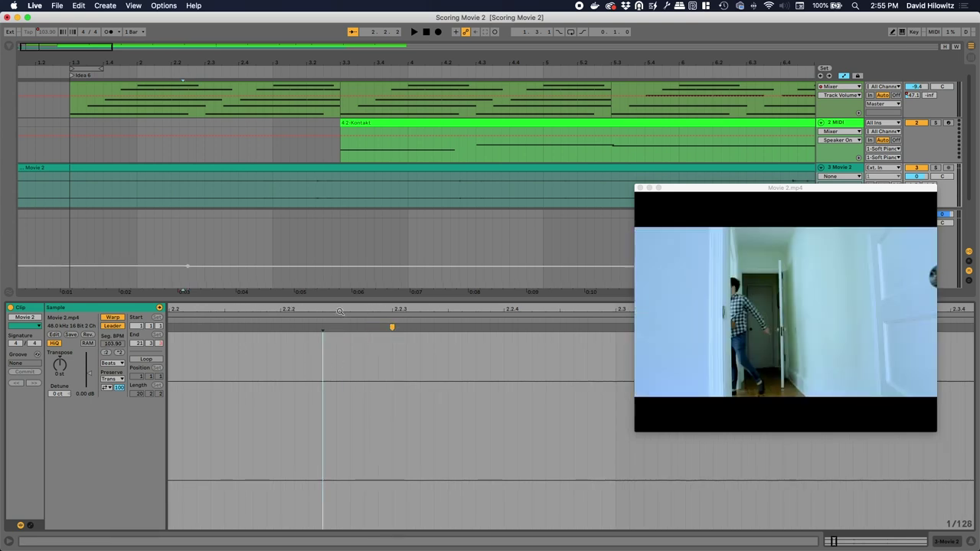
key("minus")
key("minus")
key("minus")
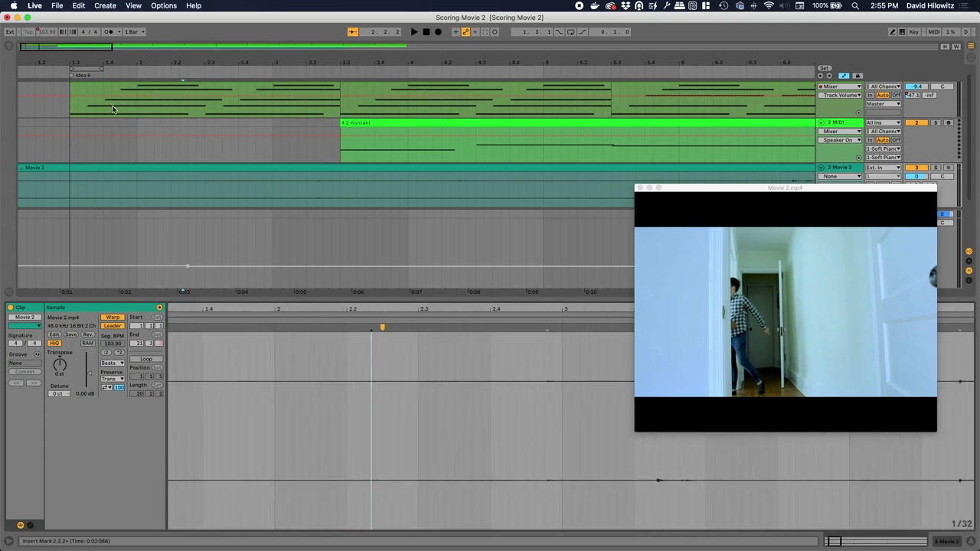
Step: Place the position near bar 3 and zoom the arrangement and Movie 2 waveform around it
scroll(439, 400, "right", 3)
left_click(490, 387)
left_click(508, 389)
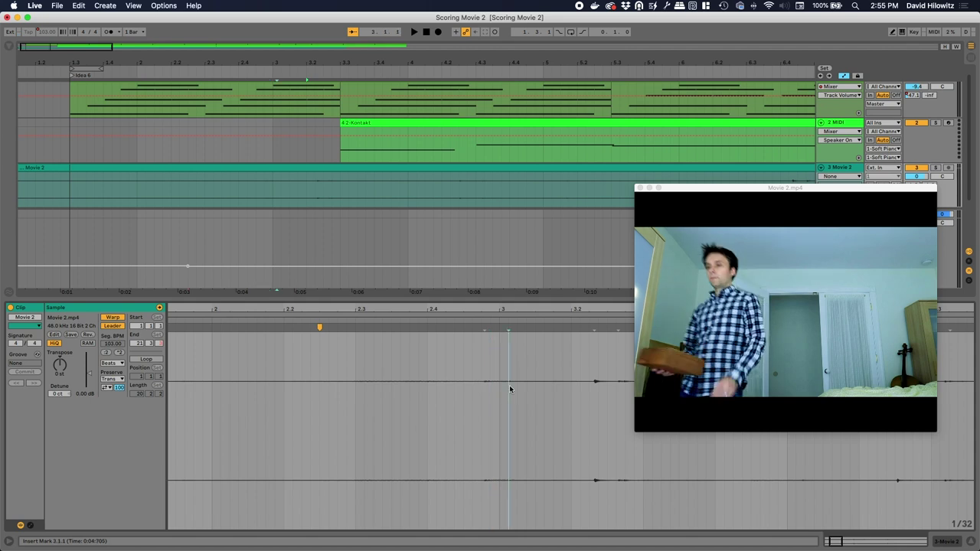
left_click(331, 112)
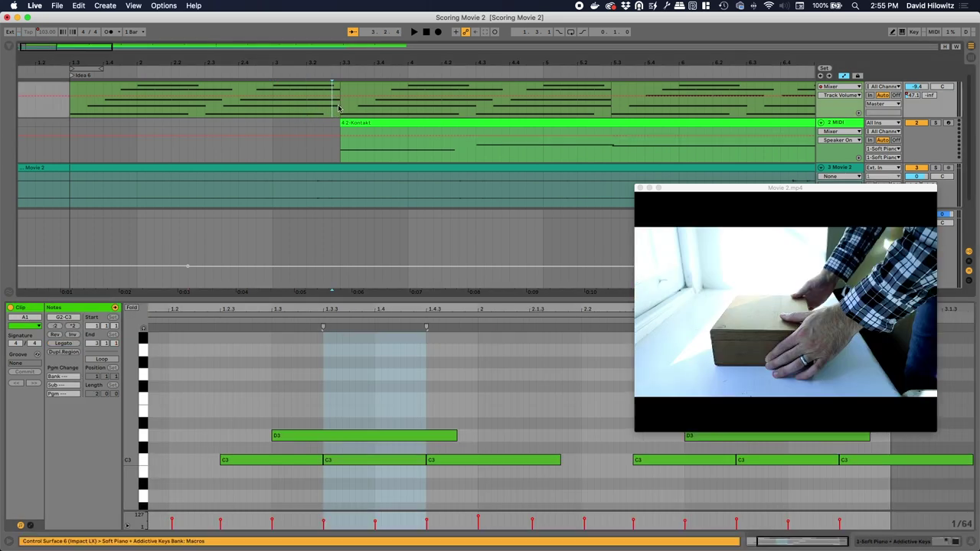
key("plus")
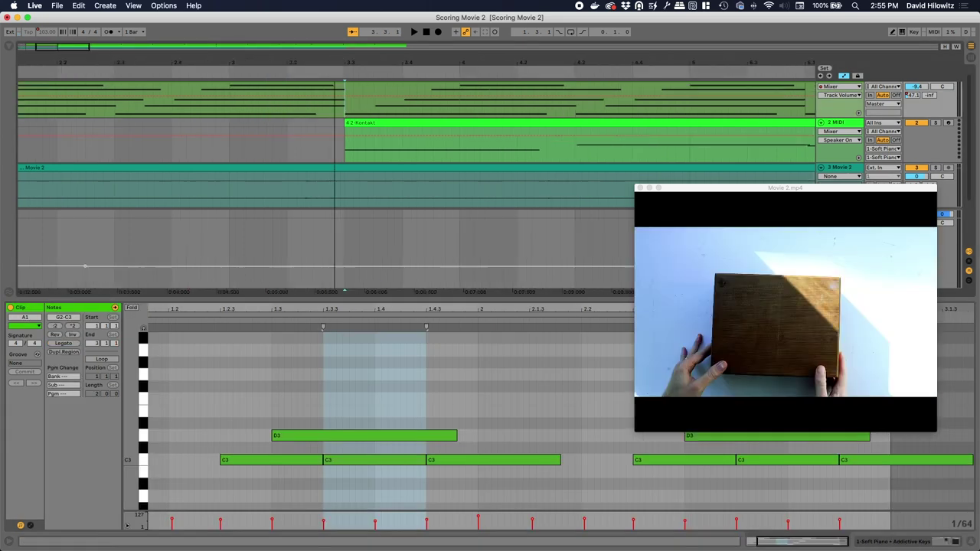
key("plus")
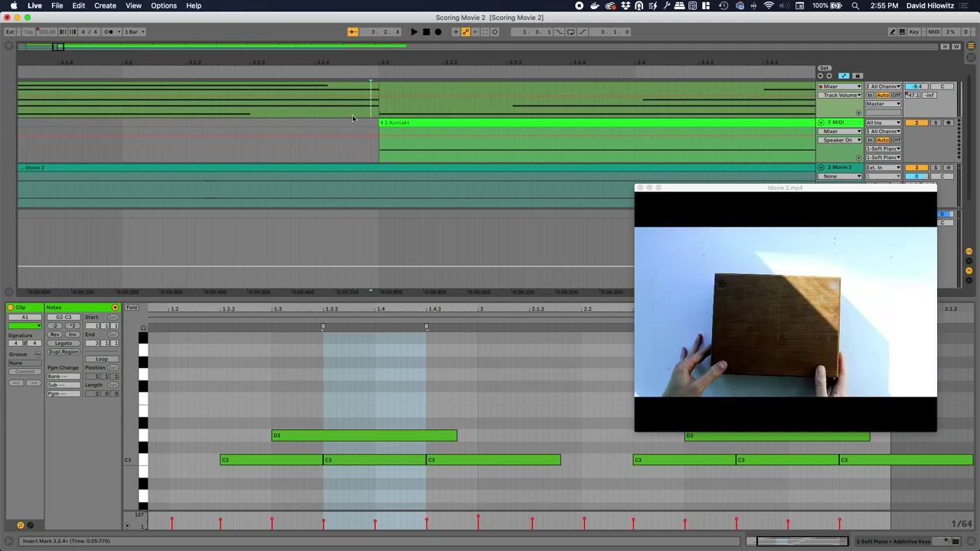
left_click(363, 168)
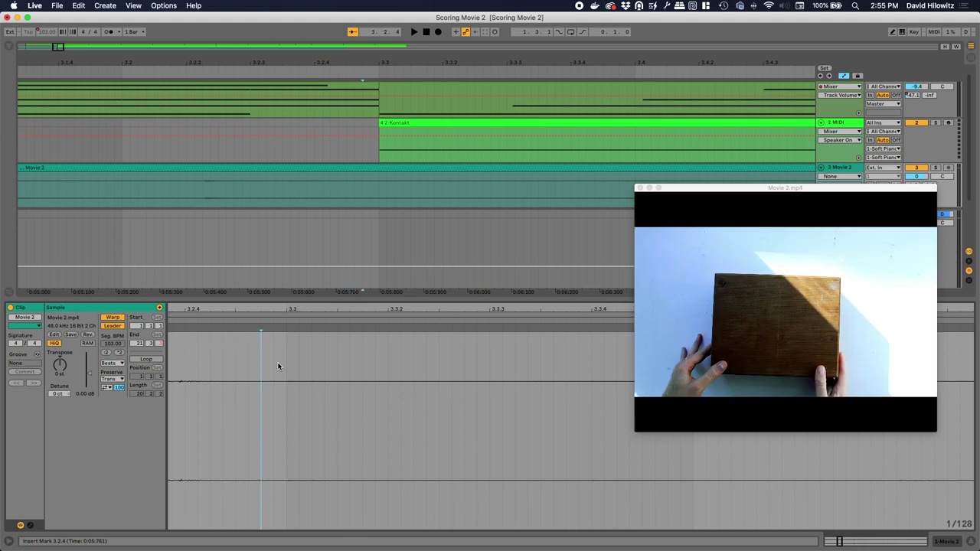
key("plus")
key("plus")
key("plus")
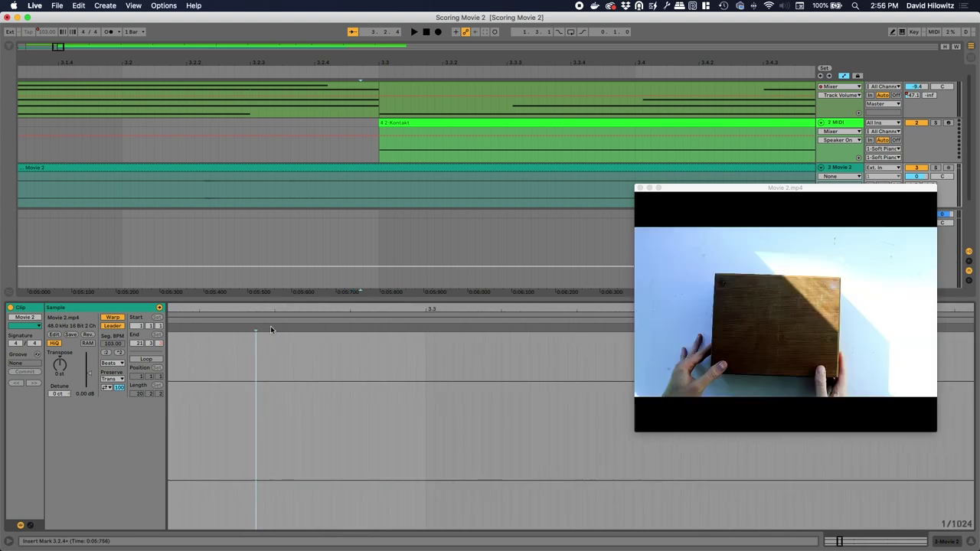
double_click(256, 310)
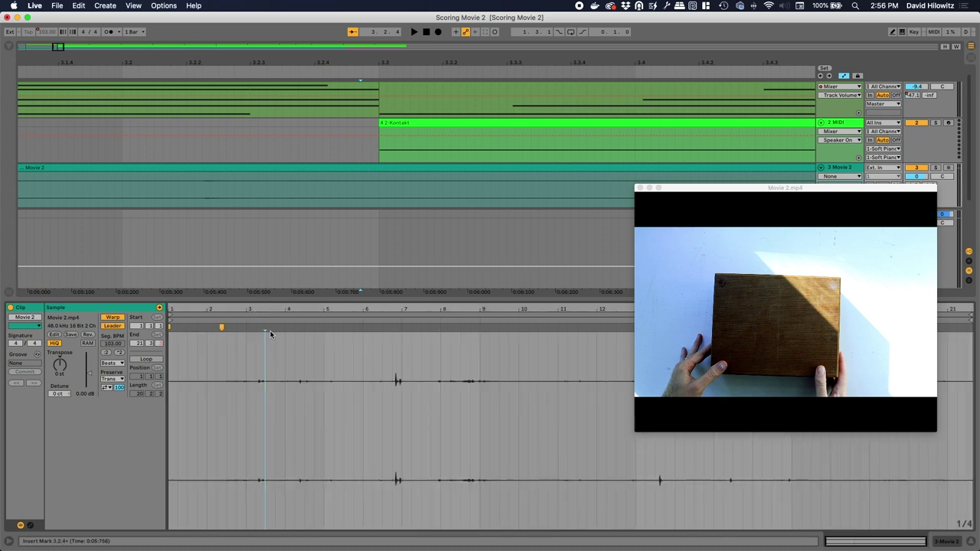
Step: Add a warp marker on Movie 2 at the cut at 3.3.1
left_click(266, 329)
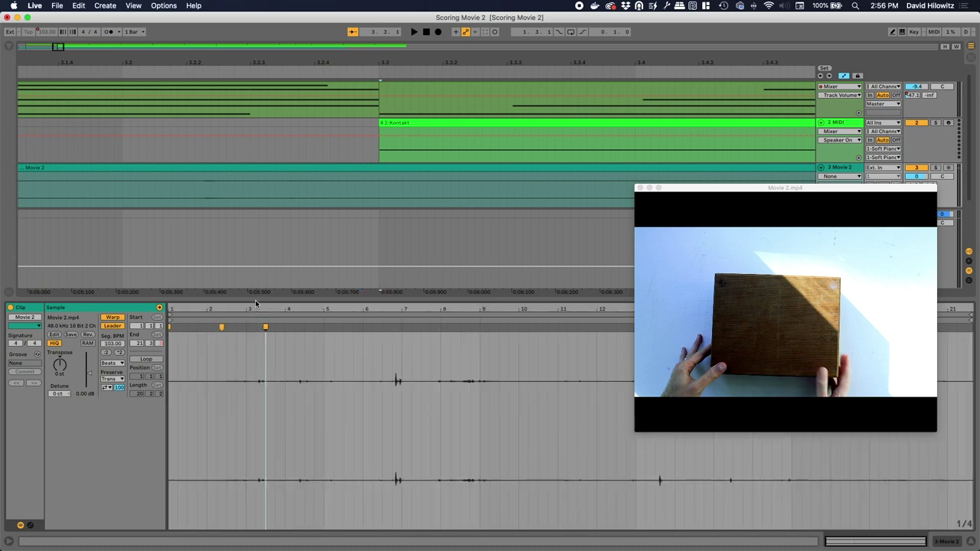
left_click(265, 326)
mouse_move(262, 308)
left_mouse_down()
mouse_move(341, 341)
mouse_move(351, 326)
left_mouse_up()
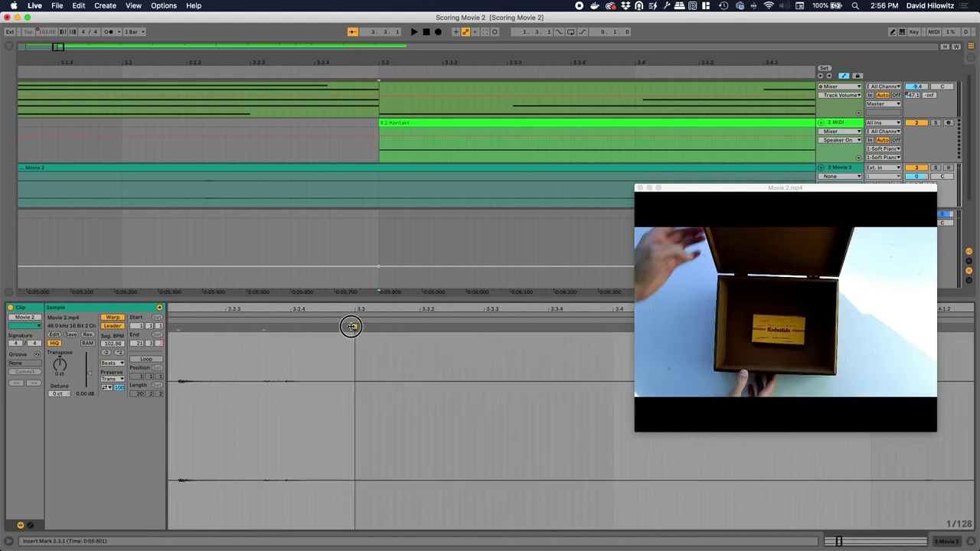
left_click_drag(354, 307, 354, 291)
scroll(189, 150, "right", 3)
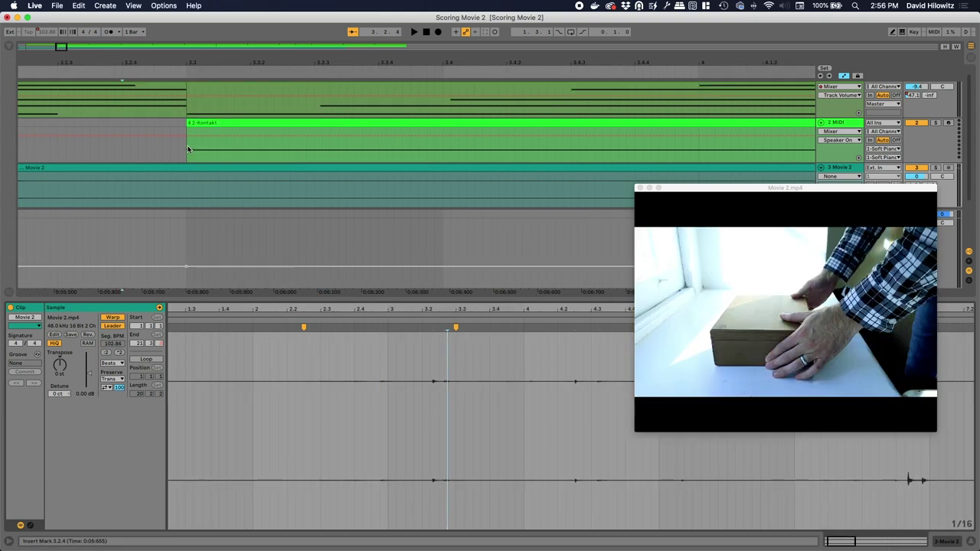
Step: Play the cue against the movie from near the beginning with bars 1–12 in view
left_click_drag(196, 62, 191, 35)
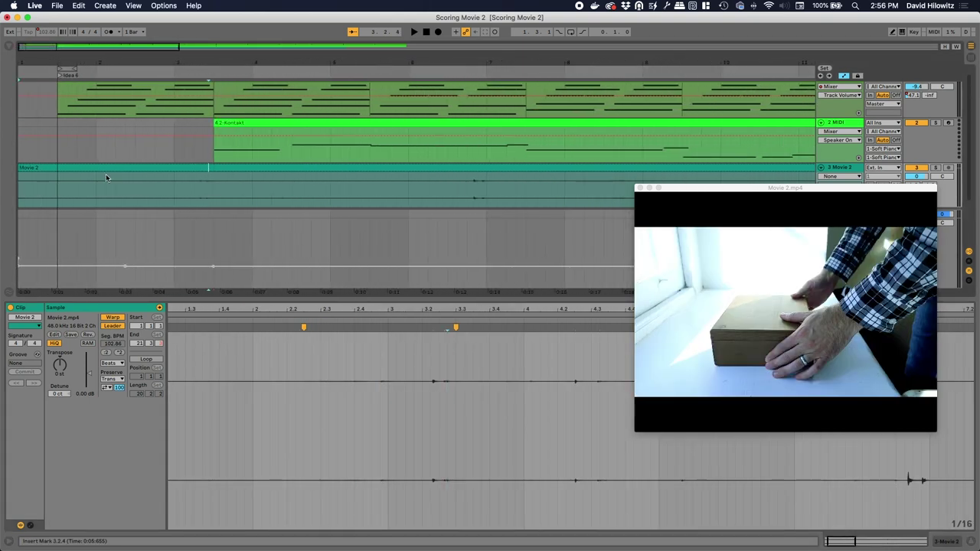
left_click(53, 192)
key("space")
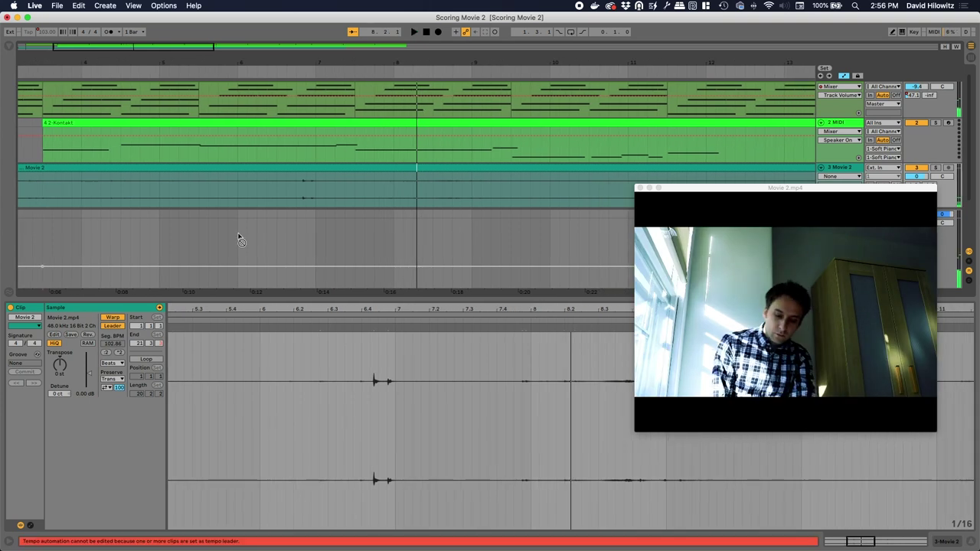
Step: Select the Kontakt clip, zoom around bars 7–8, and set the insert point at 7.4.4
left_click(357, 148)
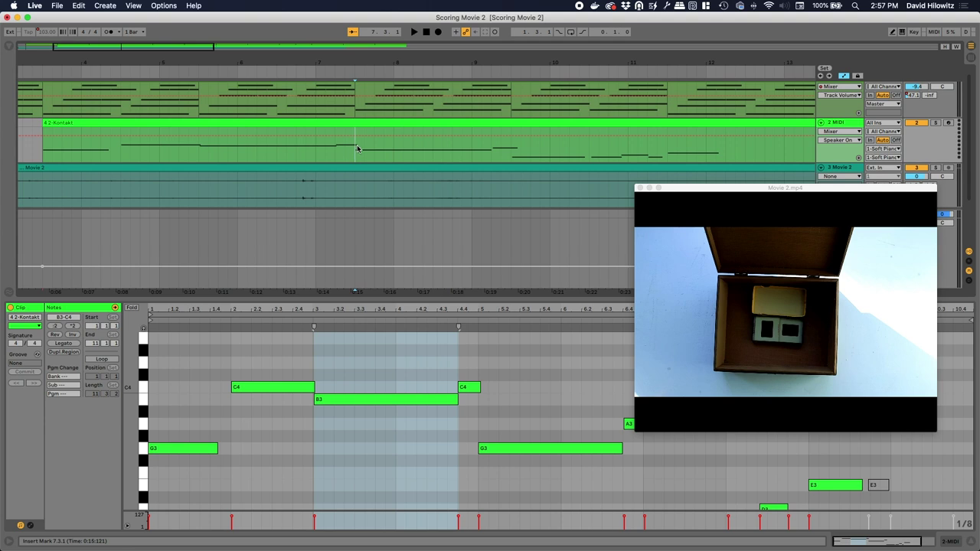
left_click(397, 146)
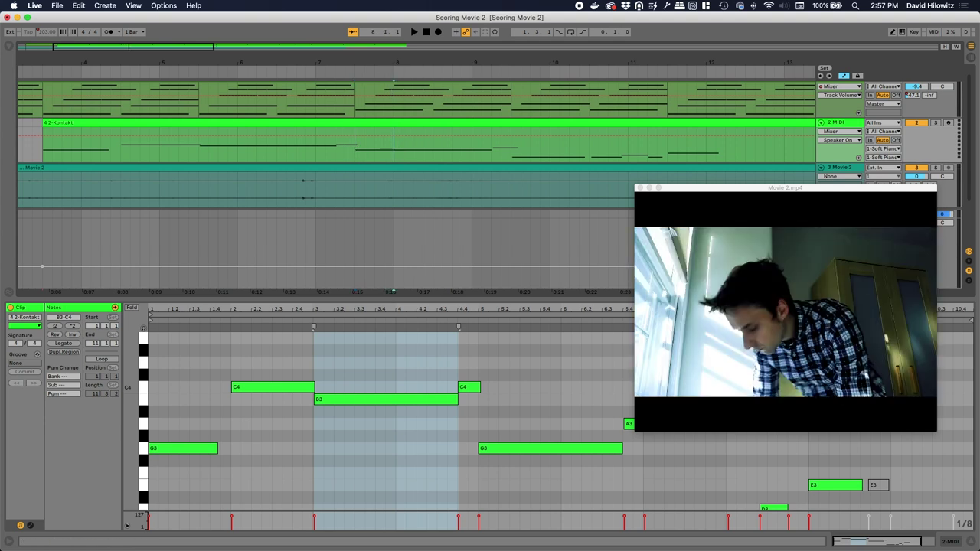
key("plus")
left_click(406, 148)
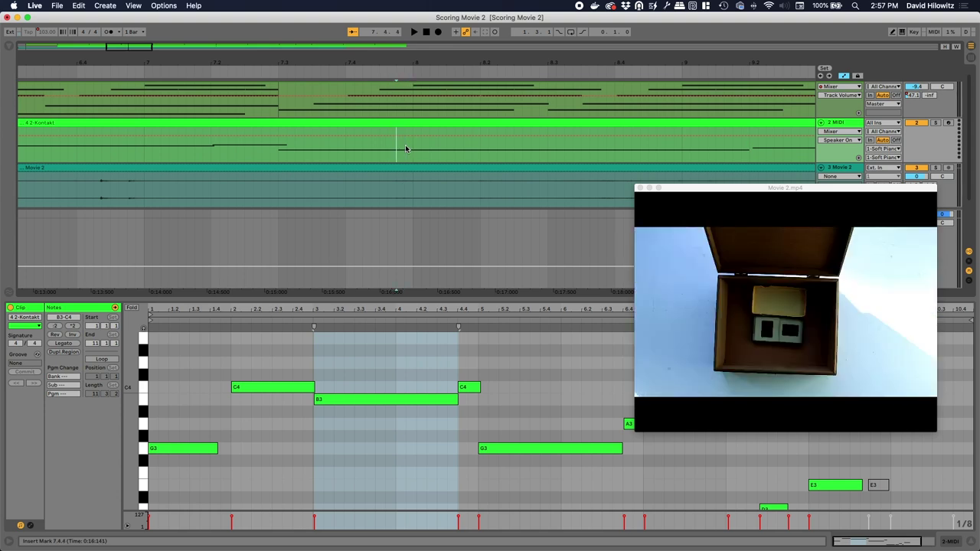
left_click_drag(382, 65, 421, 135)
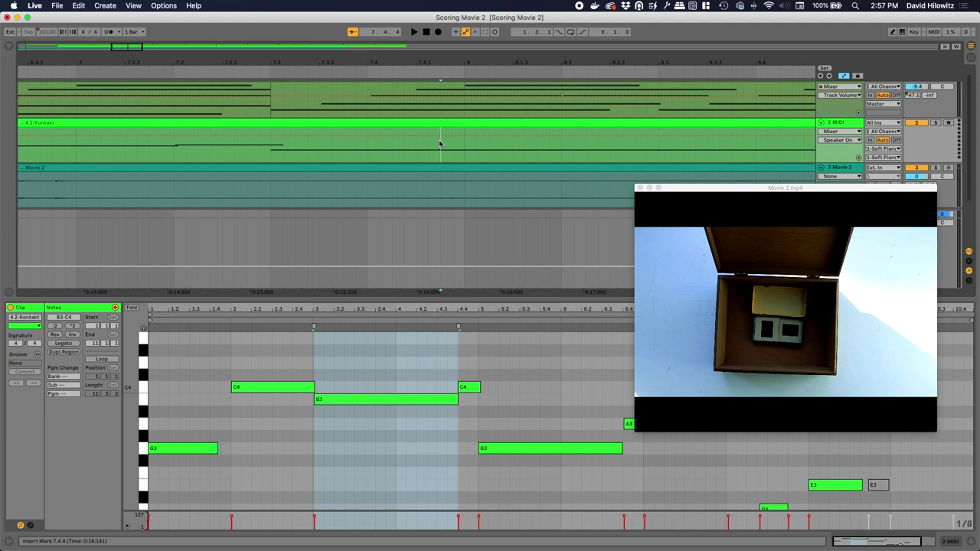
left_click_drag(335, 69, 442, 62)
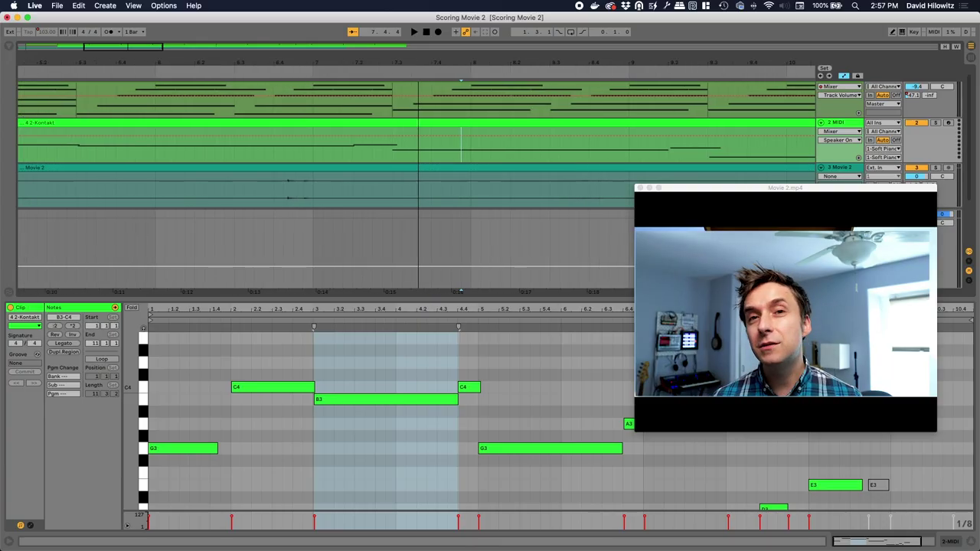
scroll(427, 144, "left", 2)
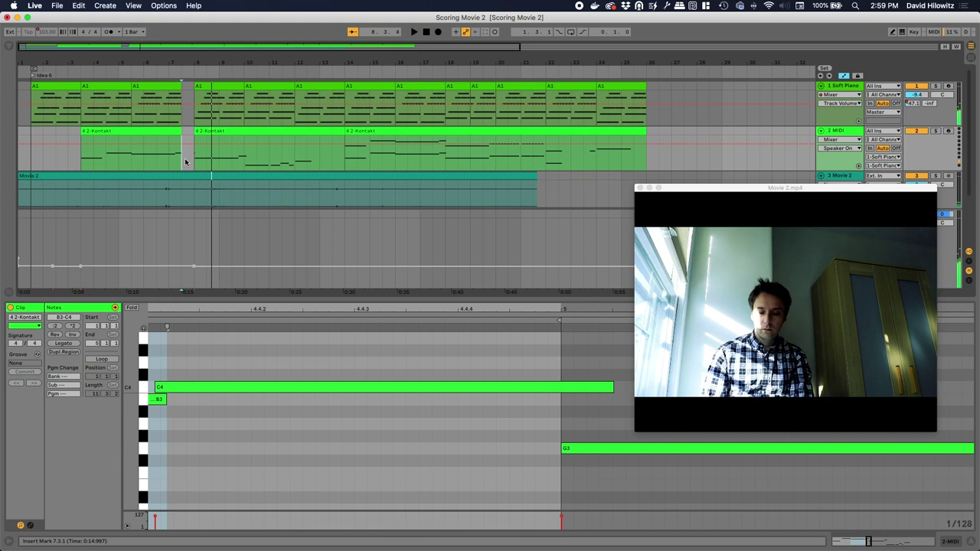
Step: Copy the Soft Piano notes from 6.3.1–7.1.1 into the gap at 7.3.1 and play it back
scroll(178, 82, "up", 6)
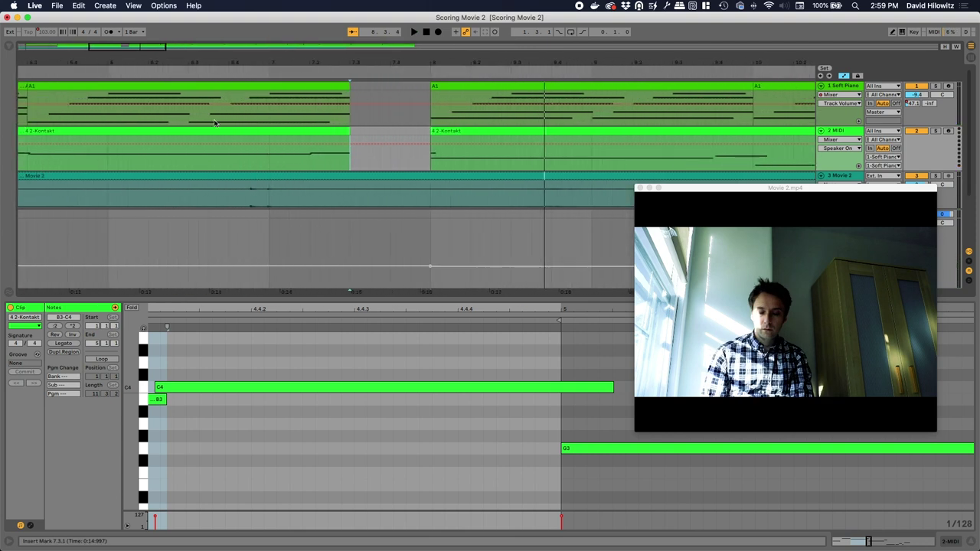
left_click_drag(189, 115, 267, 116)
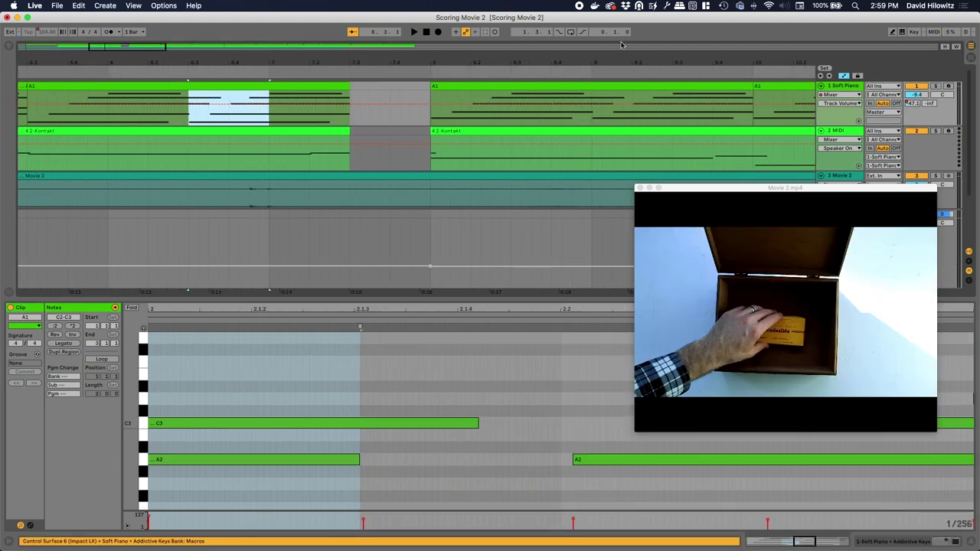
left_click(842, 76)
key("super+c")
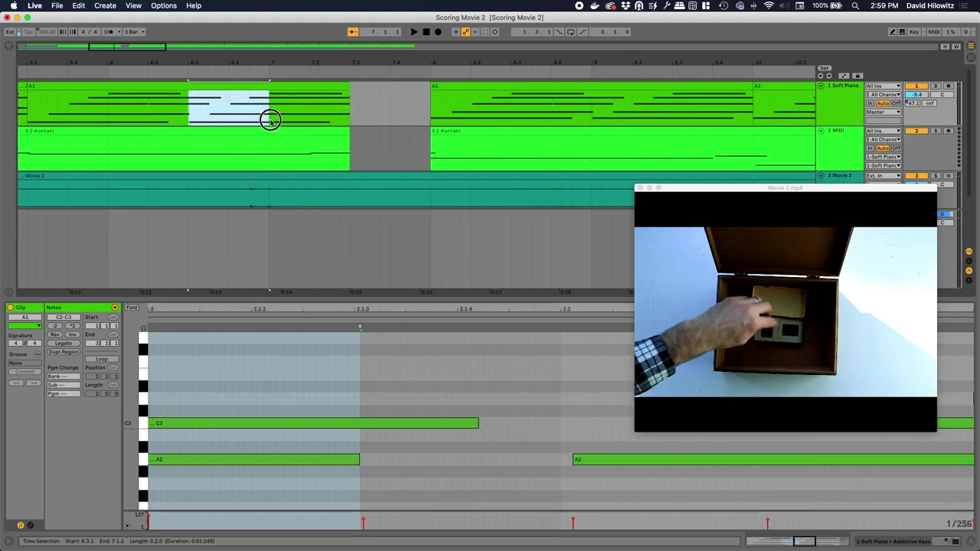
left_click(350, 115)
key("super+v")
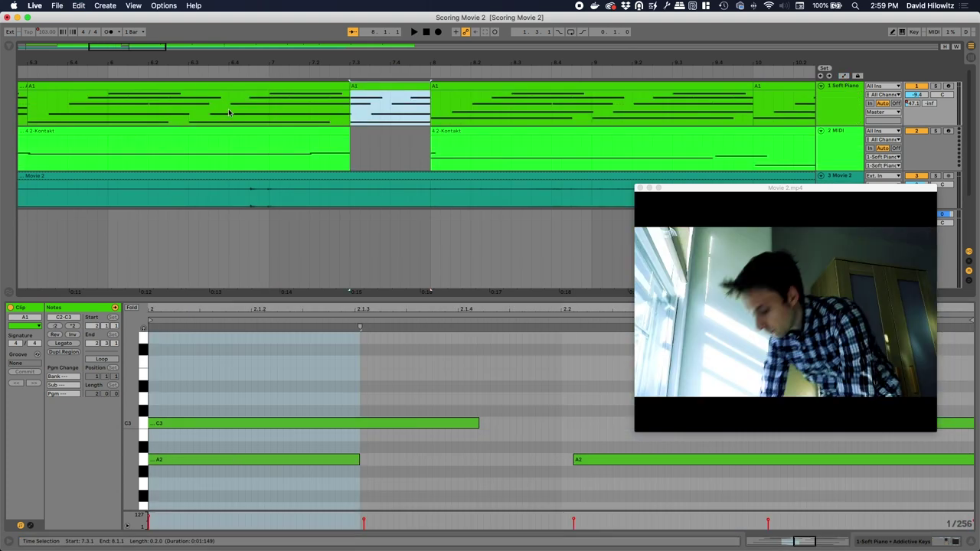
left_click(264, 115)
key("space")
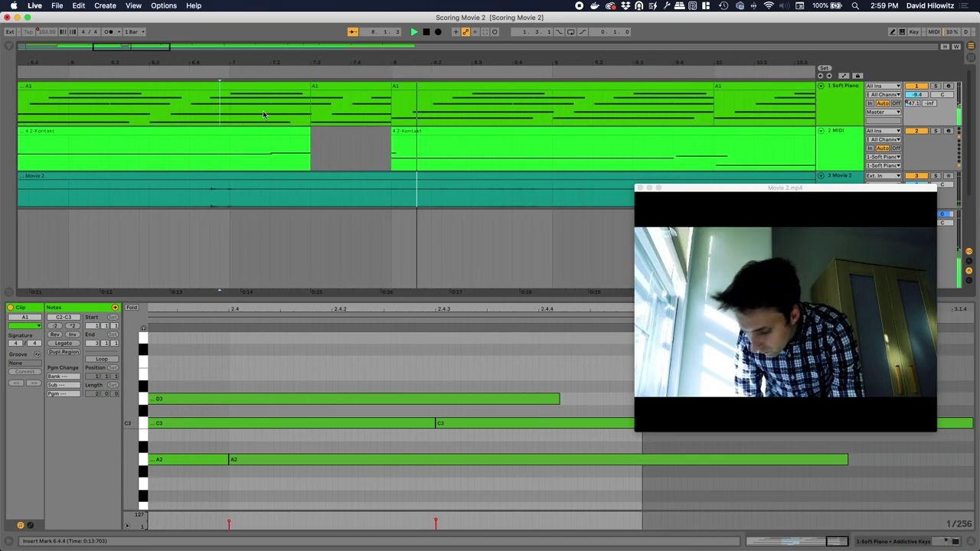
Step: Extend the second Kontakt clip's start into the gap and end the first Kontakt clip at 7.2.1
left_click_drag(377, 145, 258, 134)
left_click(294, 132)
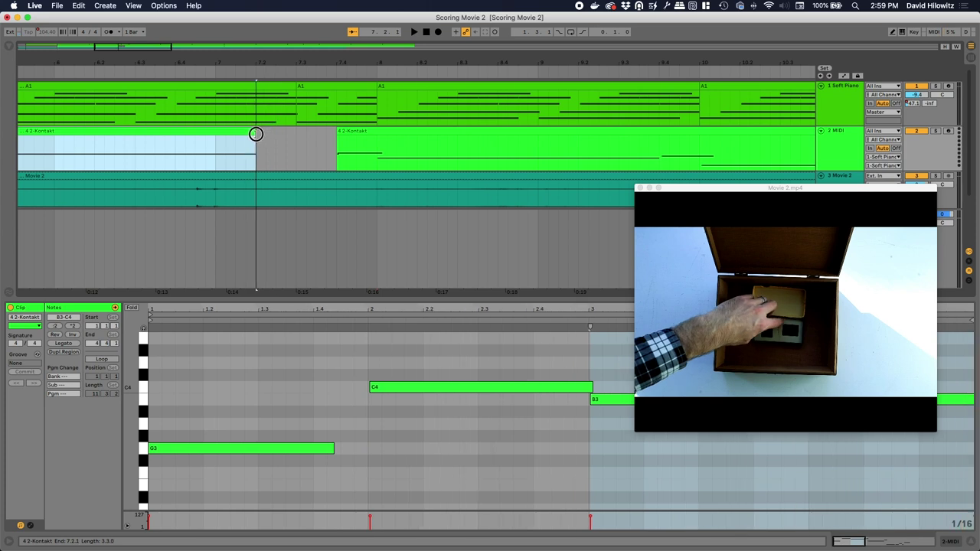
left_click_drag(256, 134, 255, 134)
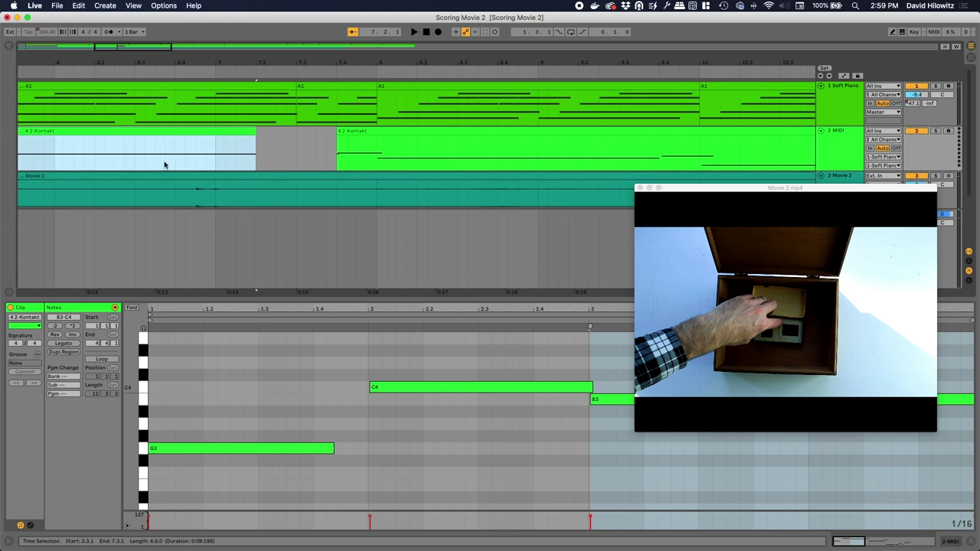
key("minus")
key("minus")
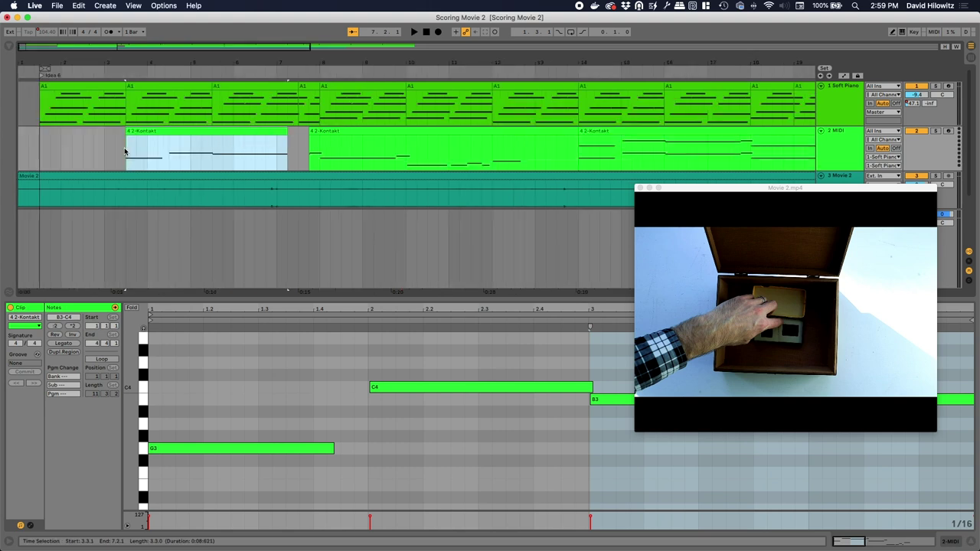
Step: Play the arrangement from the start, then export all individual tracks as 24-bit WAV stems into temp
left_click(41, 154)
key("space")
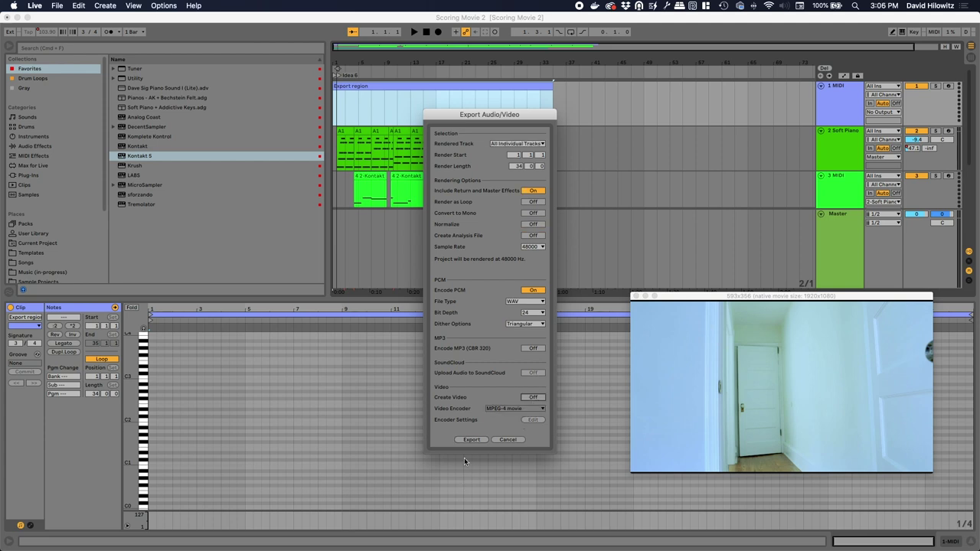
left_click(471, 441)
double_click(461, 230)
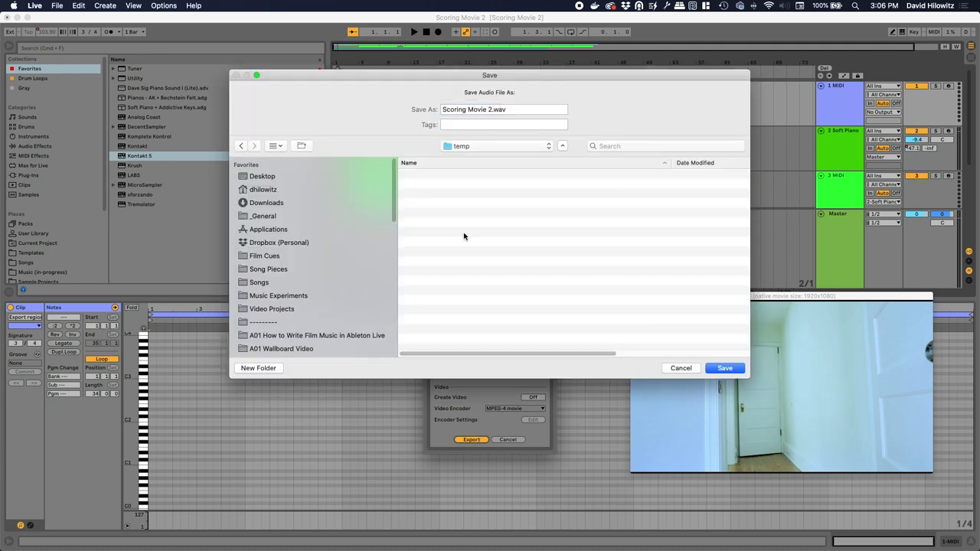
left_click(719, 368)
left_click(44, 525)
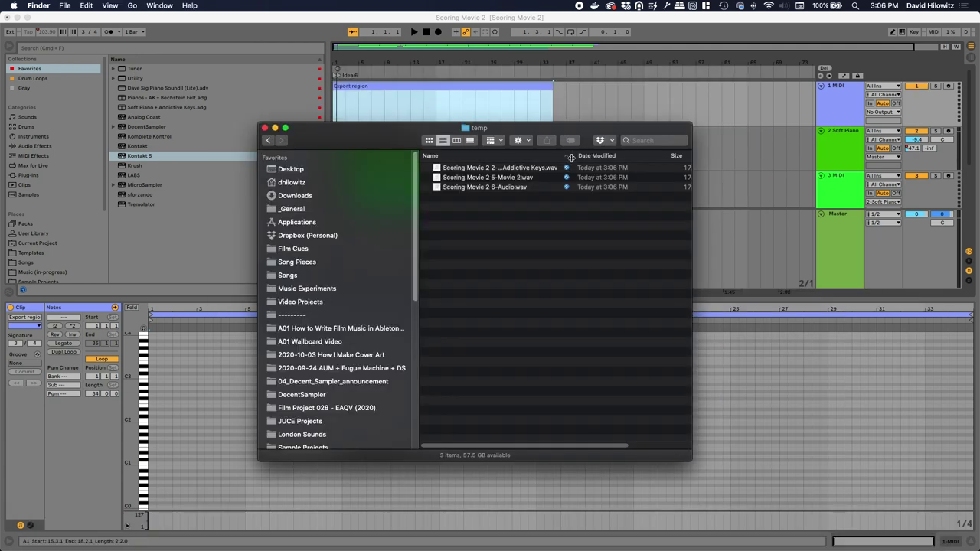
Step: Check the three Scoring Movie 2 stem WAVs in Finder, then reopen Live's Export Audio/Video settings
left_click_drag(571, 157, 639, 158)
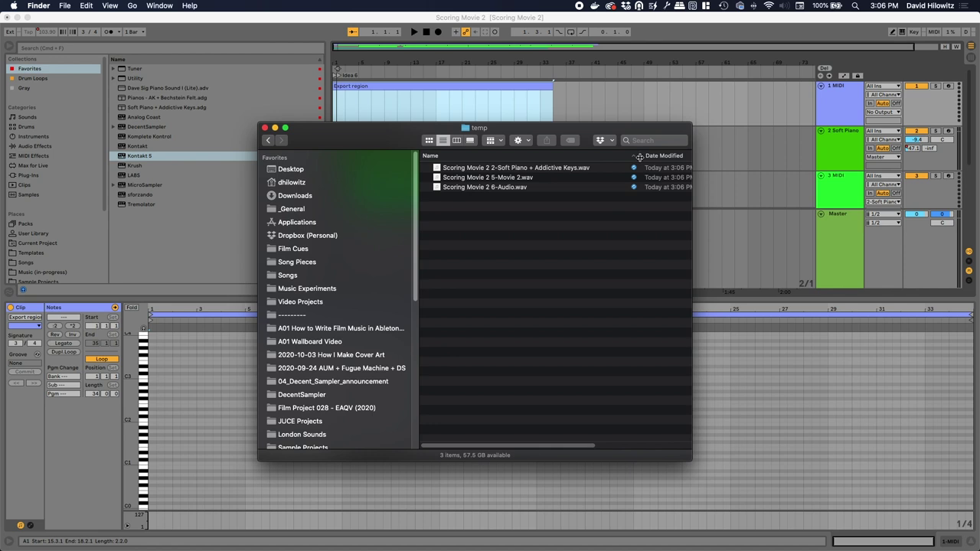
left_click(884, 123)
key("super+shift+r")
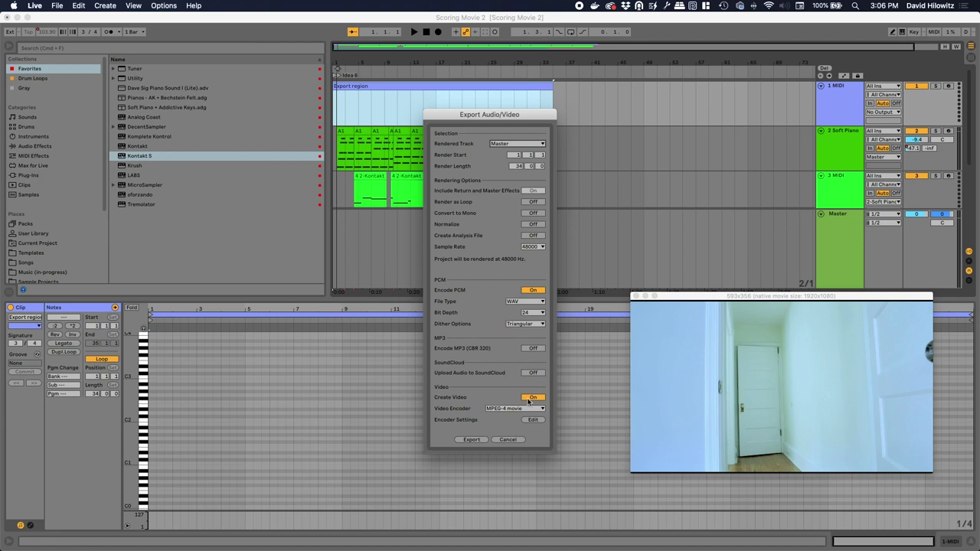
Step: Render the Master track with an MPEG-4 video, confirming the save location
left_click(470, 439)
left_click(720, 368)
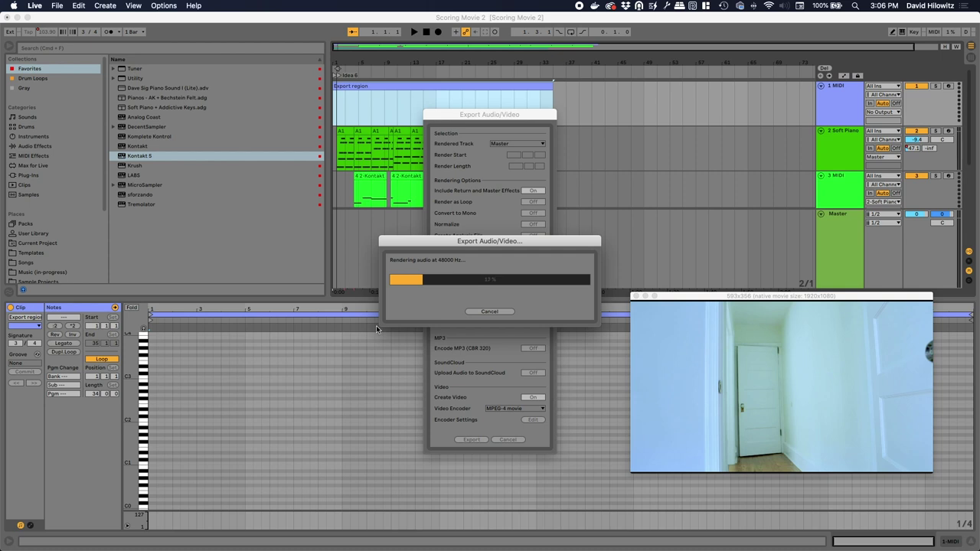